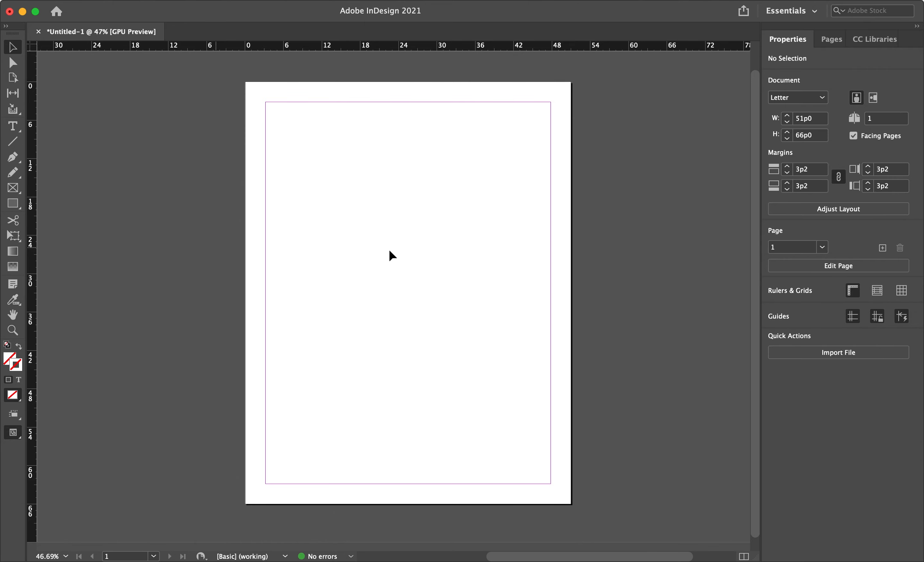
pyautogui.scroll(5, 390, 251)
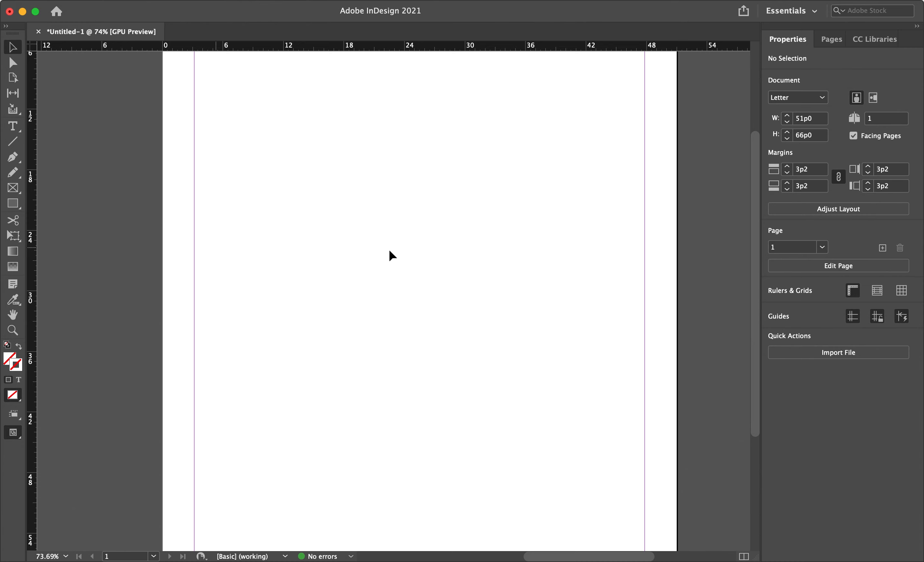
pyautogui.press('space')
pyautogui.moveTo(413, 219); pyautogui.dragTo(420, 178)
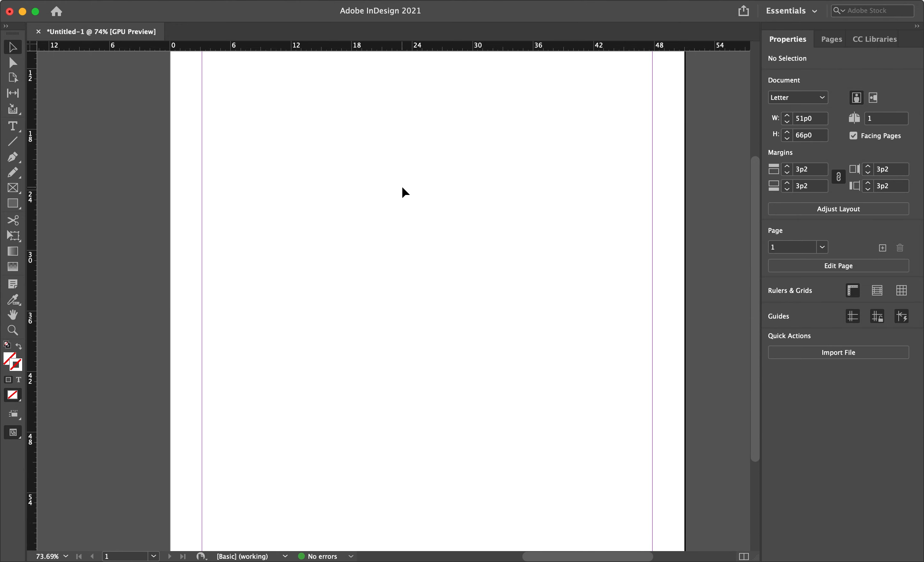
pyautogui.keyDown('alt'); pyautogui.scroll(-2, 402, 192); pyautogui.keyUp('alt')
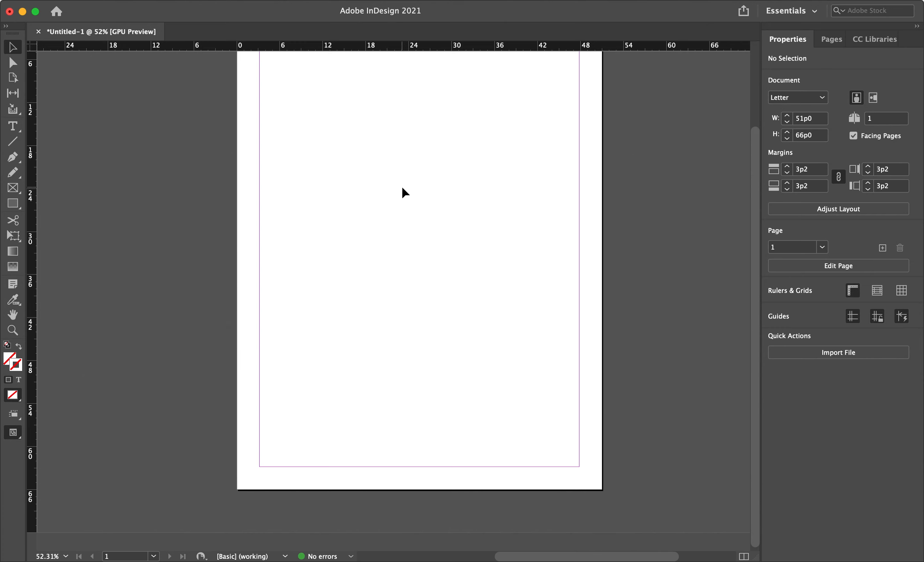
pyautogui.scroll(2, 402, 192)
pyautogui.scroll(-1, 403, 188)
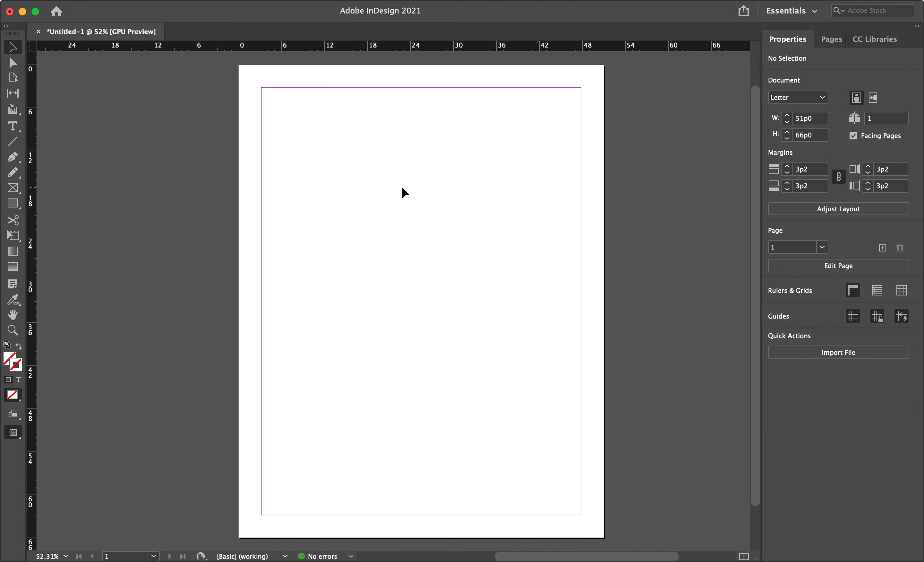
# Draw a rectangle about 30p5 wide and 32p11 high in the upper part of the page with a [Black] stroke
pyautogui.click(17, 208)
pyautogui.moveTo(289, 114); pyautogui.dragTo(506, 351)
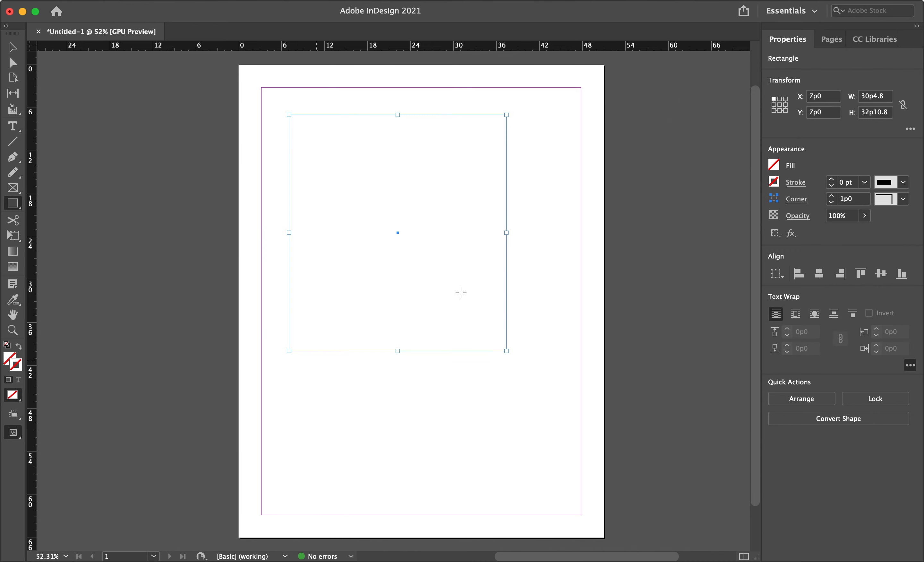
pyautogui.click(776, 183)
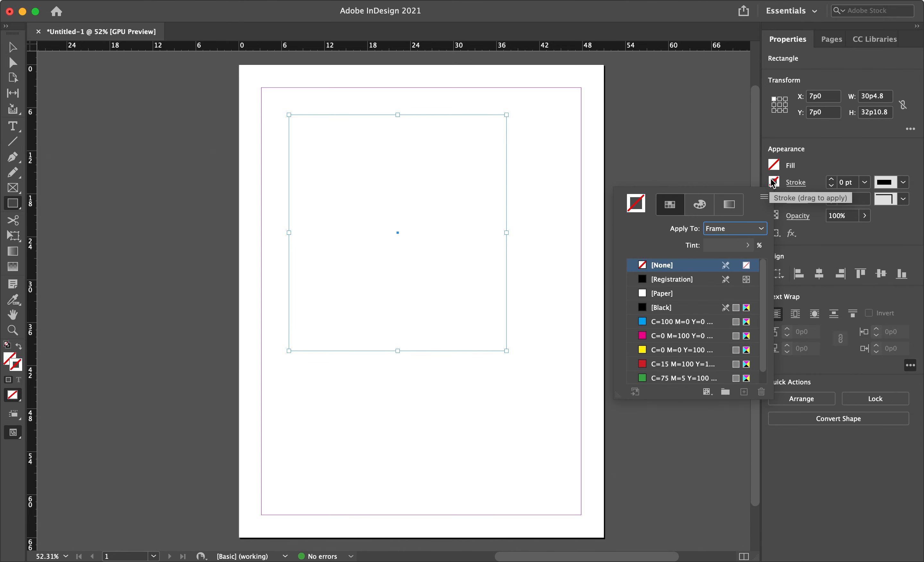
pyautogui.click(663, 308)
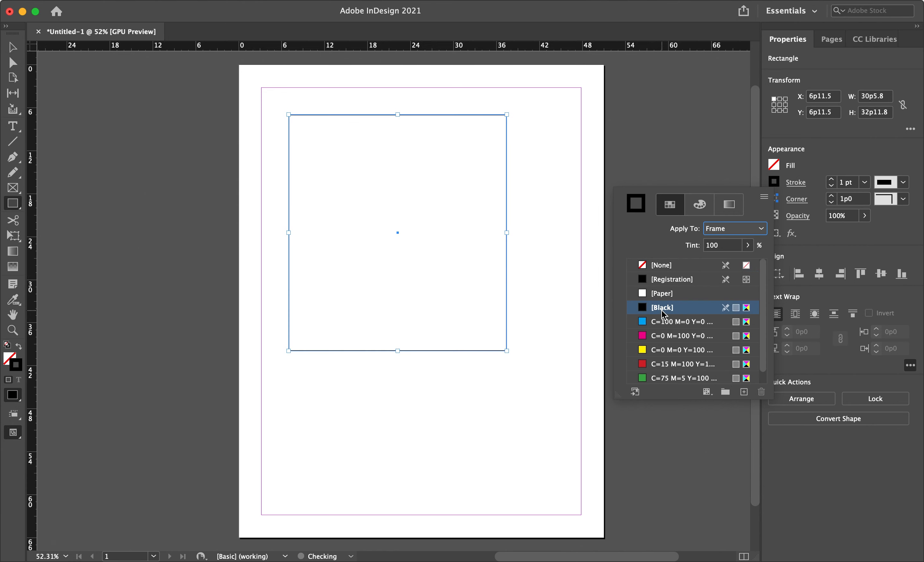
pyautogui.click(673, 160)
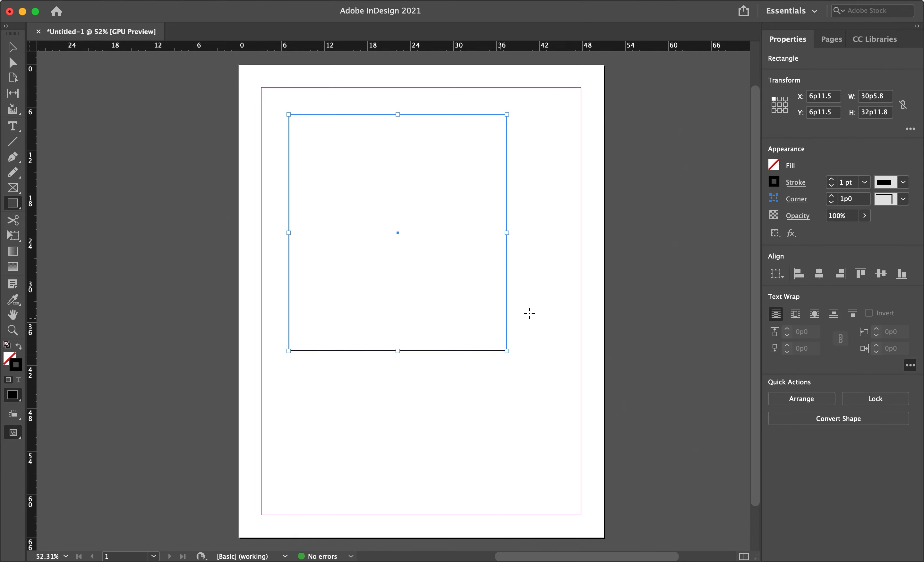
pyautogui.click(608, 249)
pyautogui.click(521, 286)
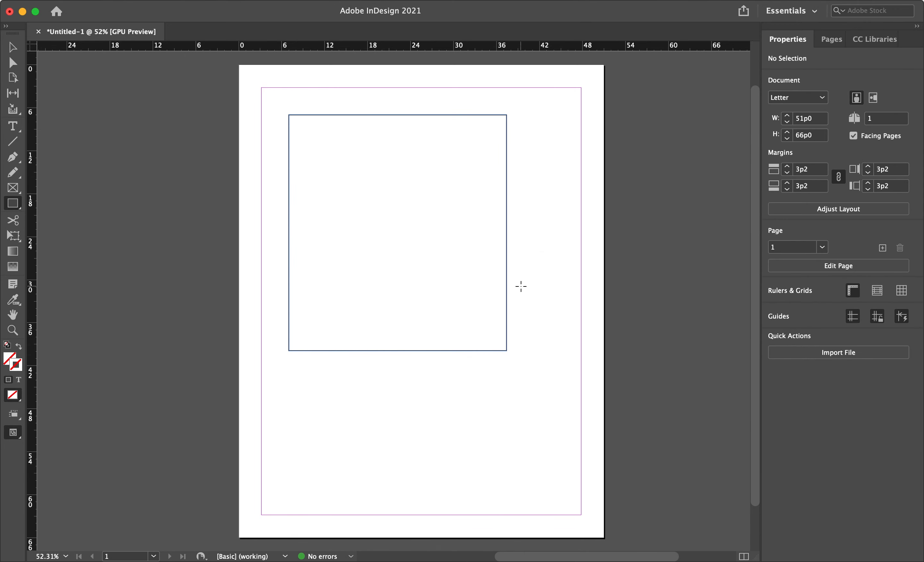
# Fill the rectangle with the [Black] swatch
pyautogui.scroll(4, 521, 287)
pyautogui.scroll(5, 521, 287)
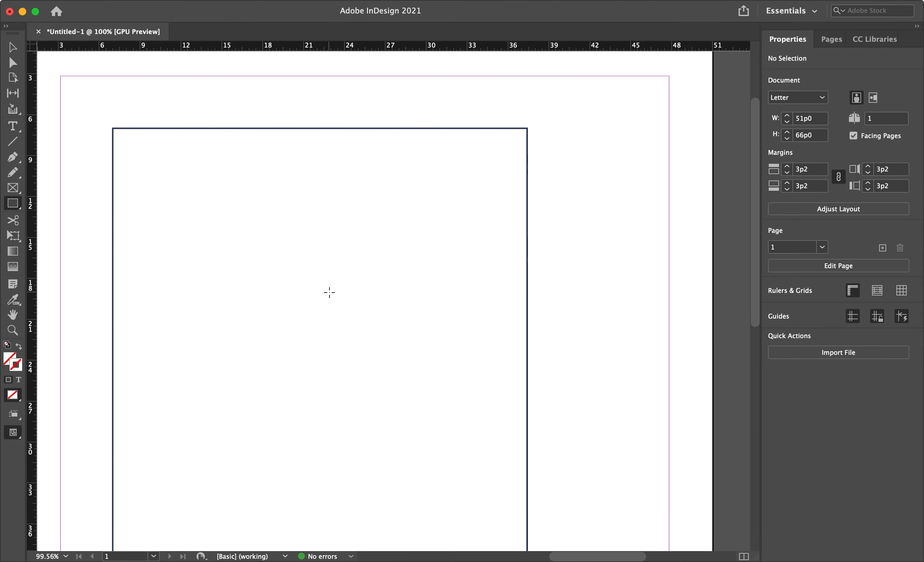
pyautogui.scroll(-2, 329, 292)
pyautogui.scroll(-3, 329, 294)
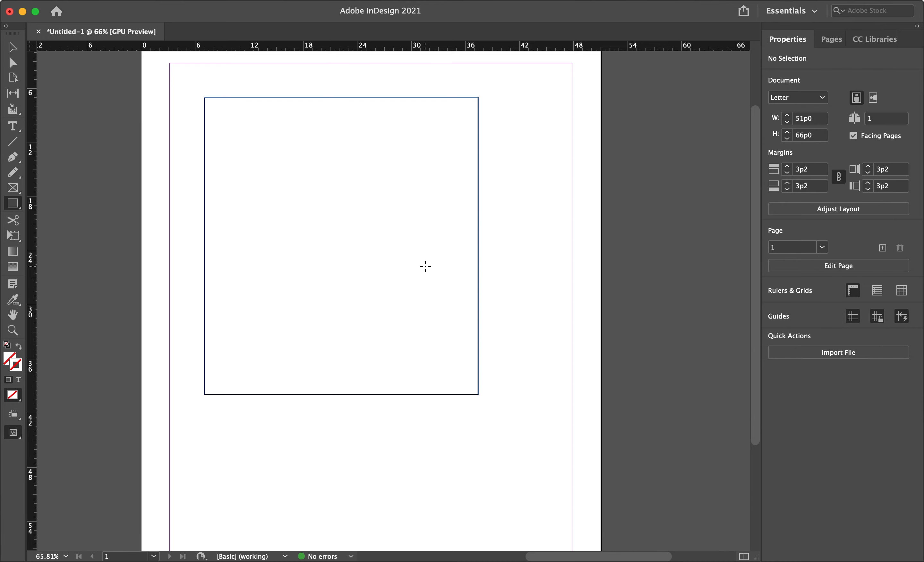
pyautogui.press('v')
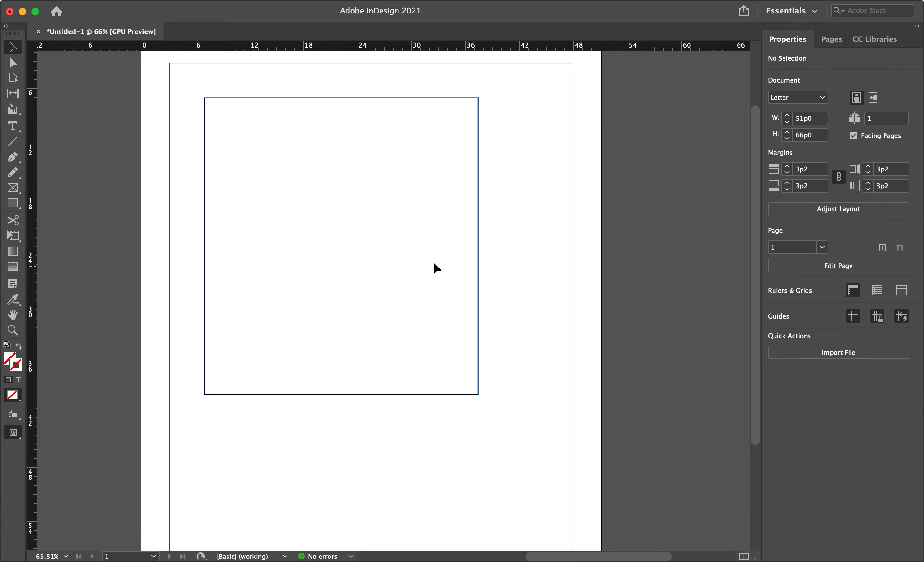
pyautogui.click(479, 258)
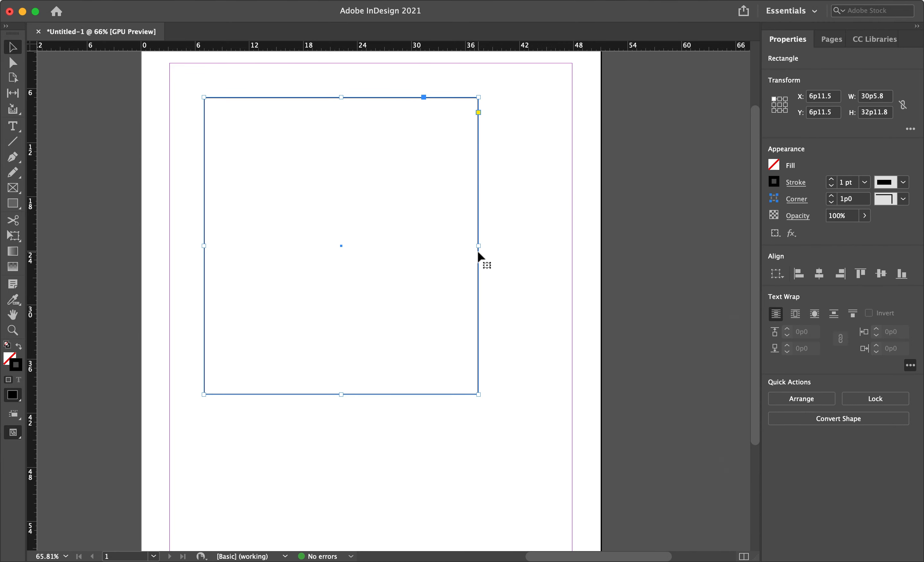
pyautogui.click(776, 166)
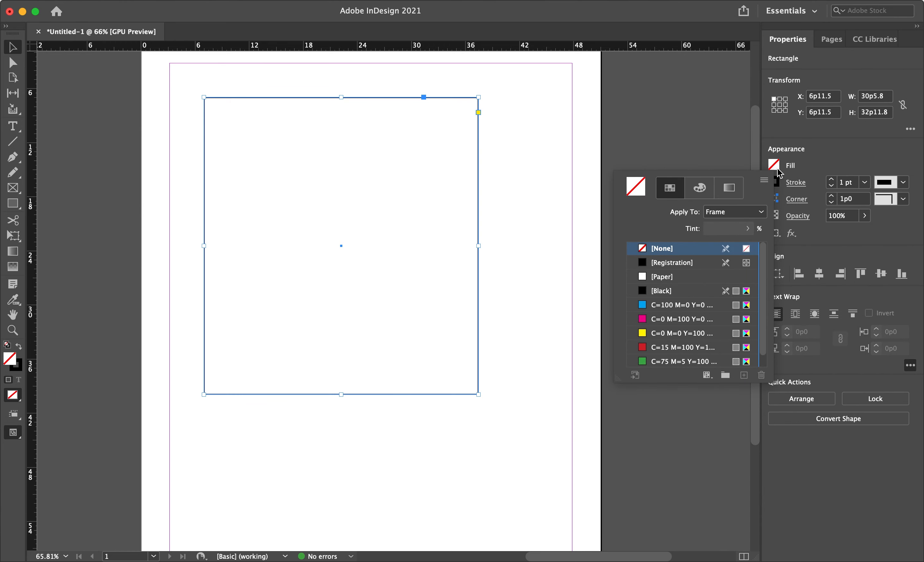
pyautogui.click(648, 291)
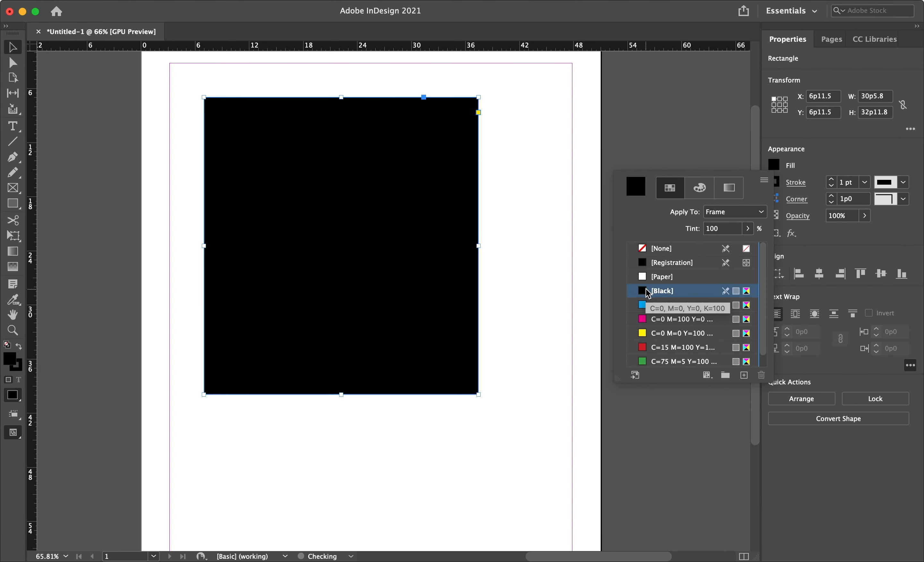
pyautogui.click(675, 151)
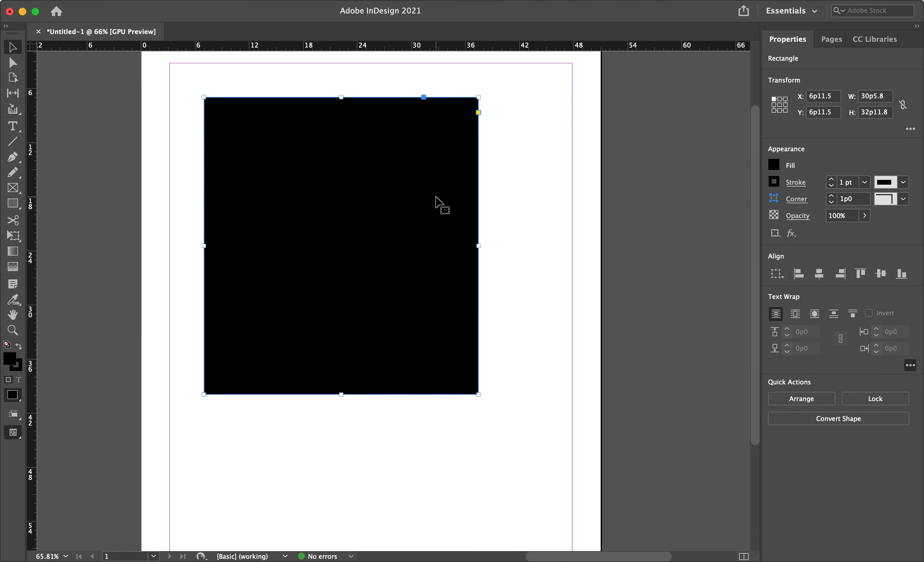
# Move the black rectangle toward the page's right edge and resize it from its left side to about 38p8 wide
pyautogui.scroll(4, 304, 285)
pyautogui.moveTo(303, 284); pyautogui.dragTo(408, 268)
pyautogui.moveTo(312, 305); pyautogui.dragTo(486, 390)
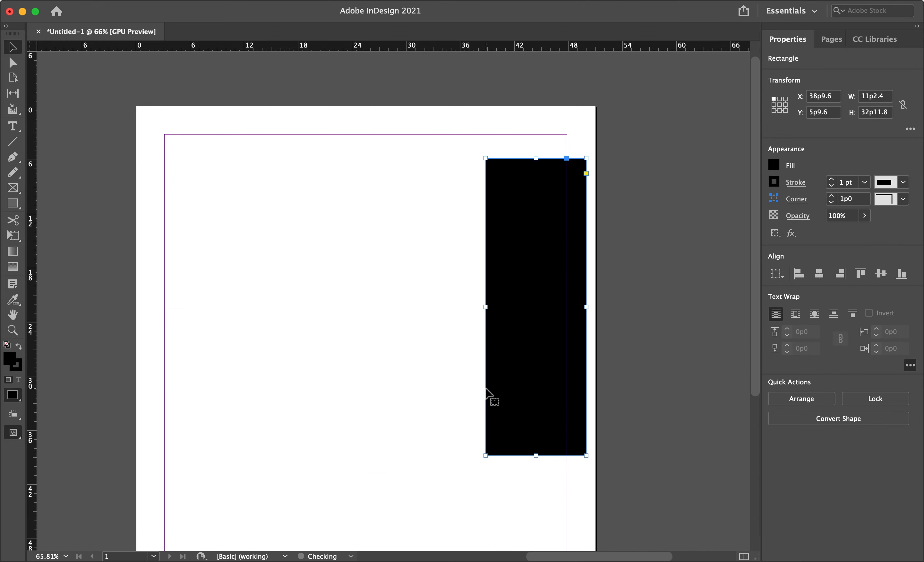
pyautogui.moveTo(485, 306); pyautogui.dragTo(238, 282)
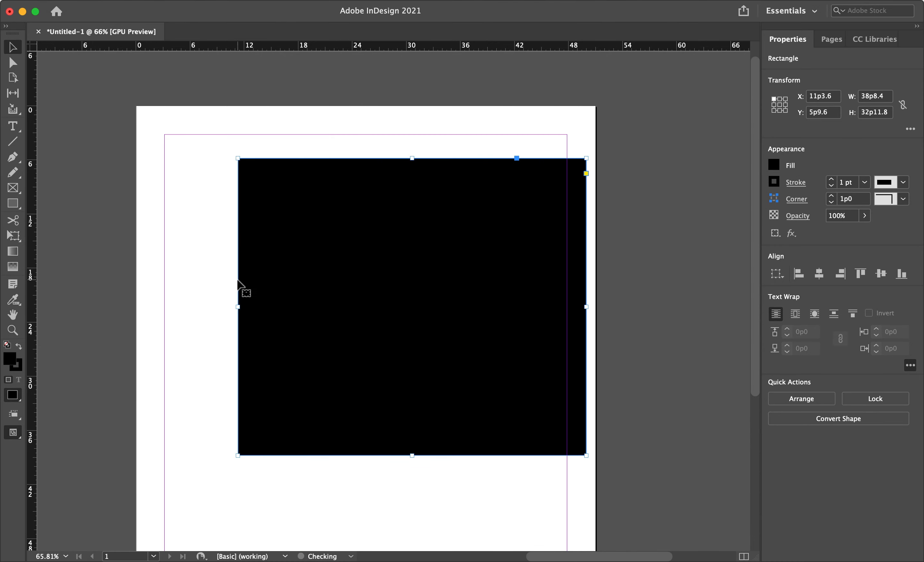
pyautogui.click(648, 245)
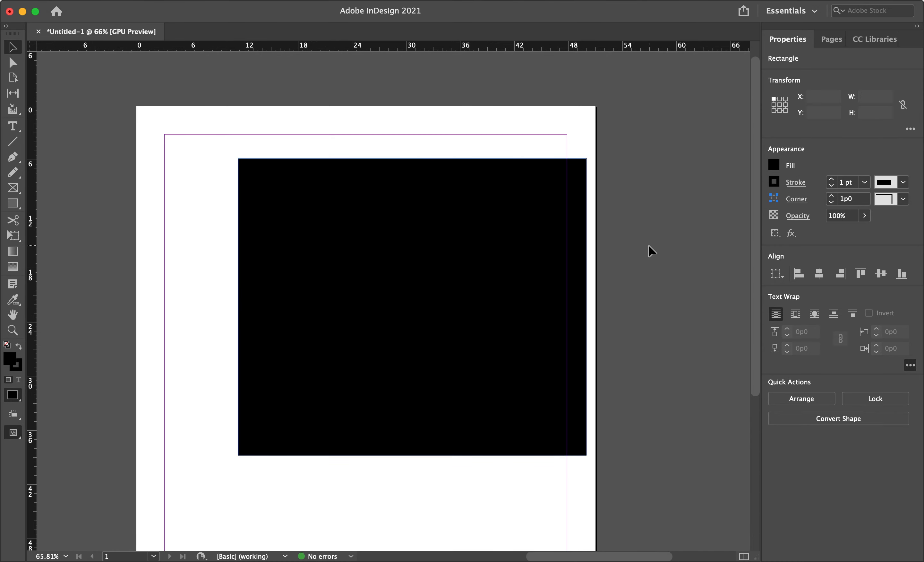
pyautogui.click(456, 261)
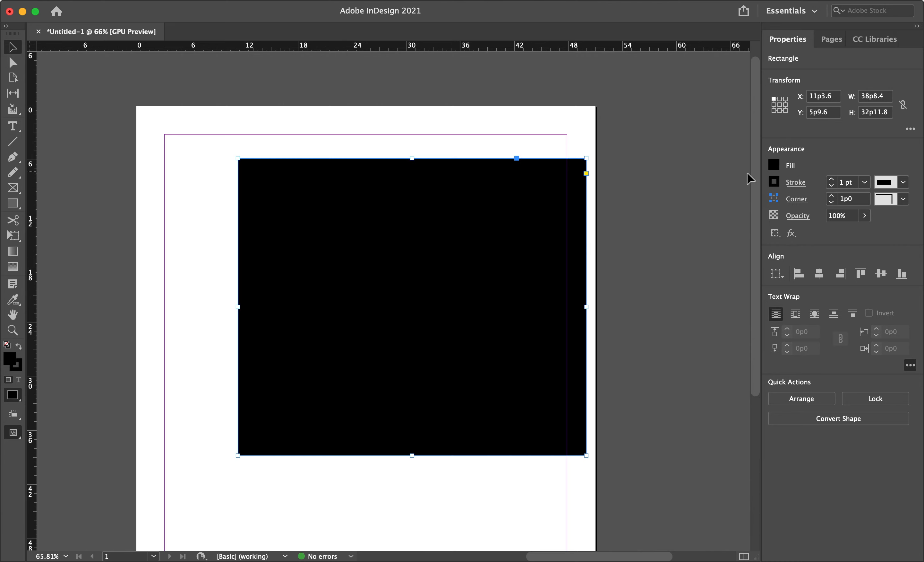
# Move the rectangle over the page's right edge to about X 22p0 and set its fill to [None]
pyautogui.click(776, 167)
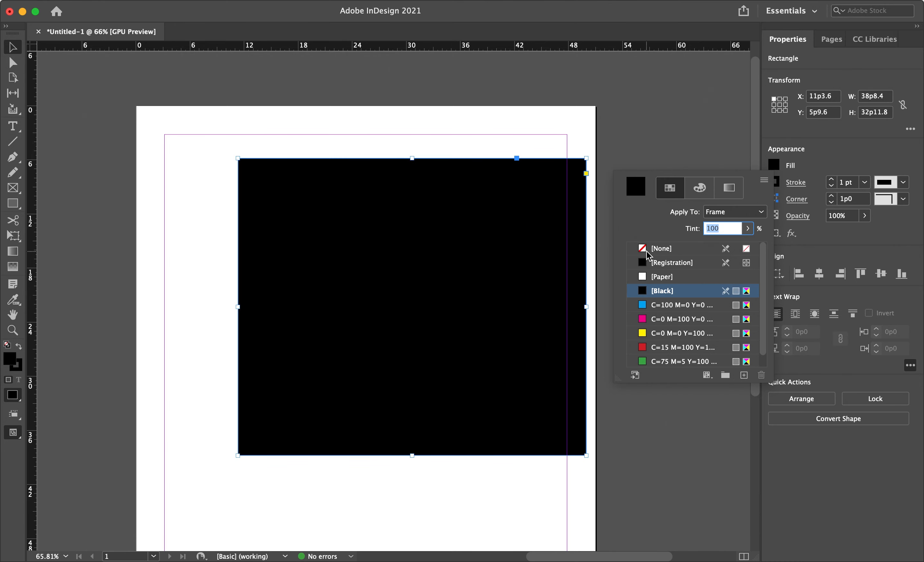
pyautogui.click(675, 139)
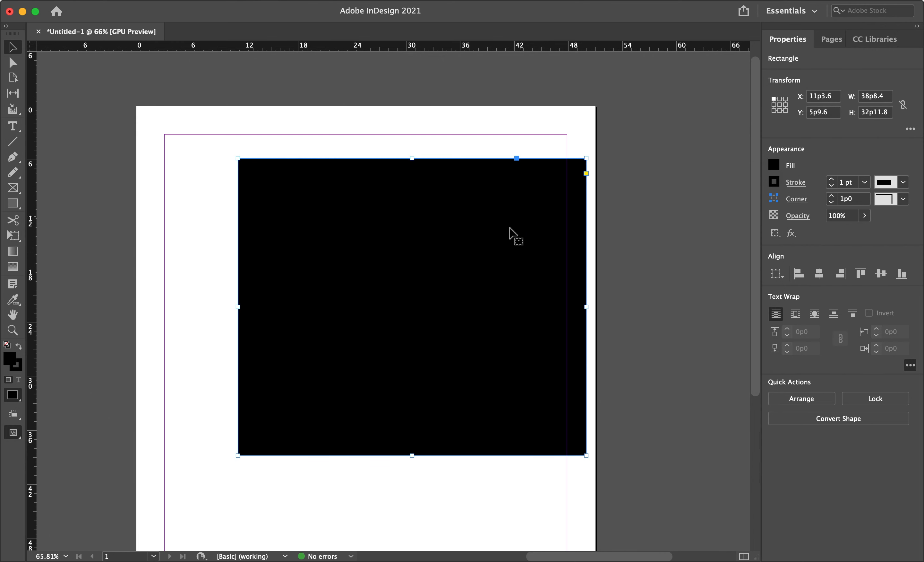
pyautogui.moveTo(492, 238); pyautogui.dragTo(588, 239)
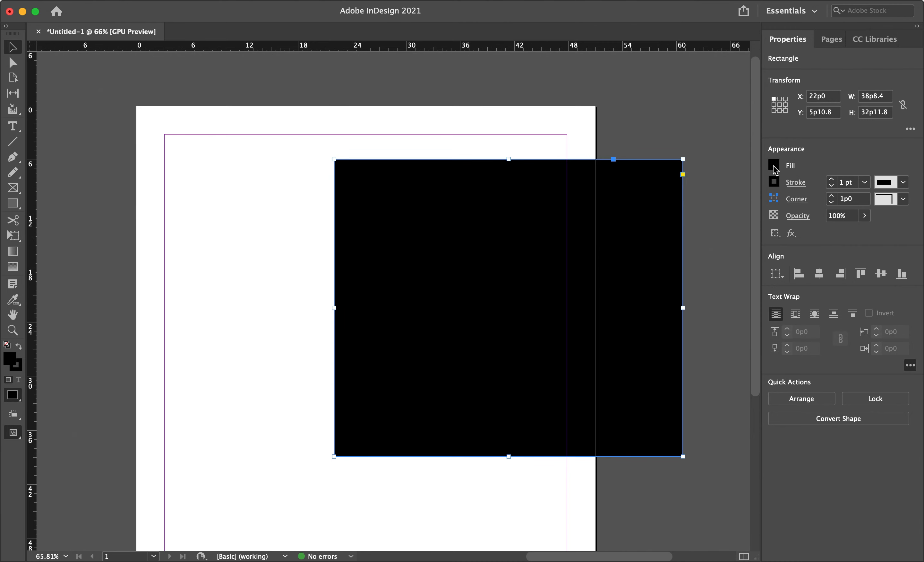
pyautogui.click(773, 166)
pyautogui.click(663, 249)
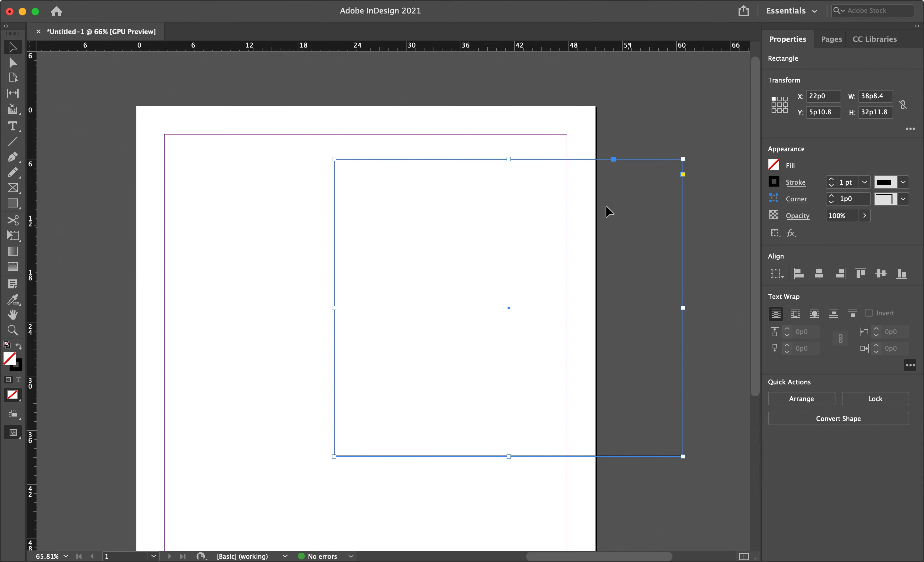
# Try the [Paper] fill on the rectangle and reset its fill to [None]
pyautogui.click(777, 162)
pyautogui.click(669, 276)
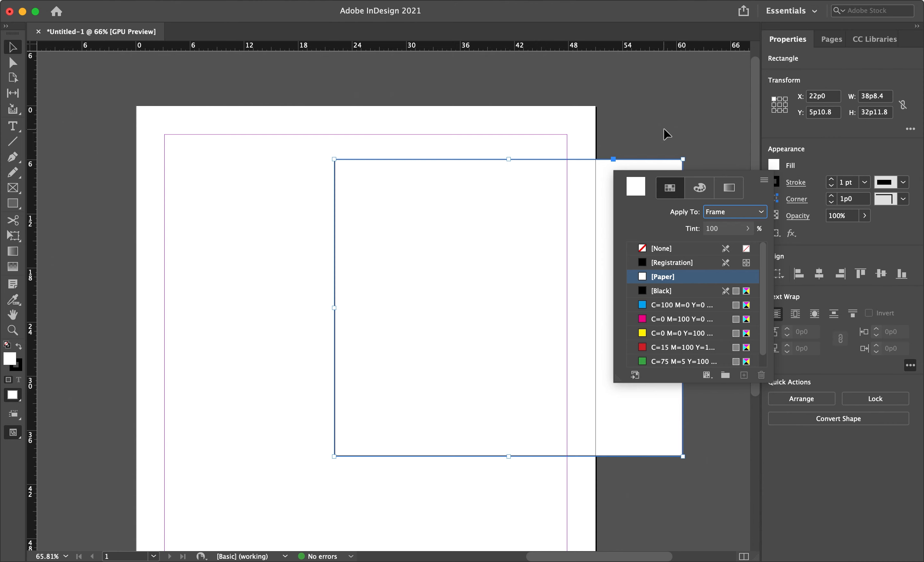
pyautogui.click(779, 167)
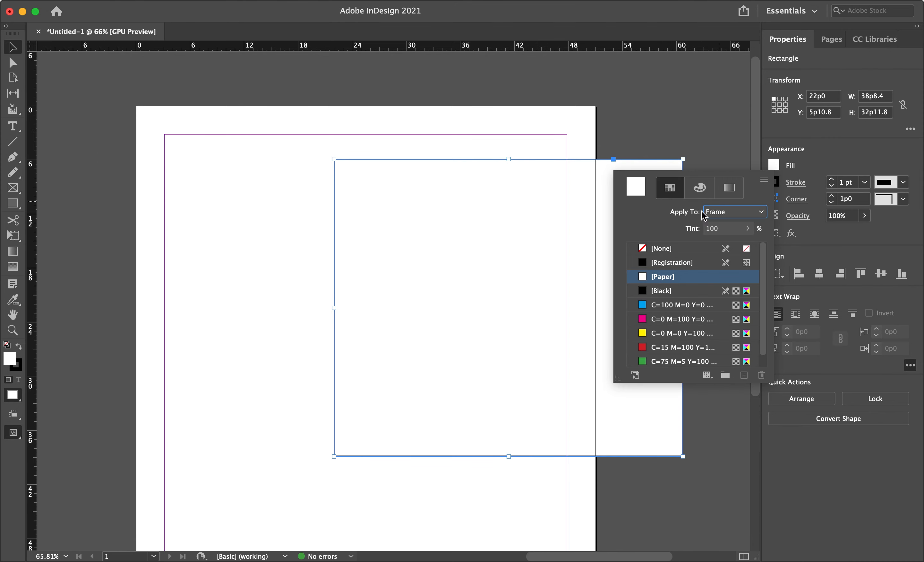
pyautogui.click(662, 251)
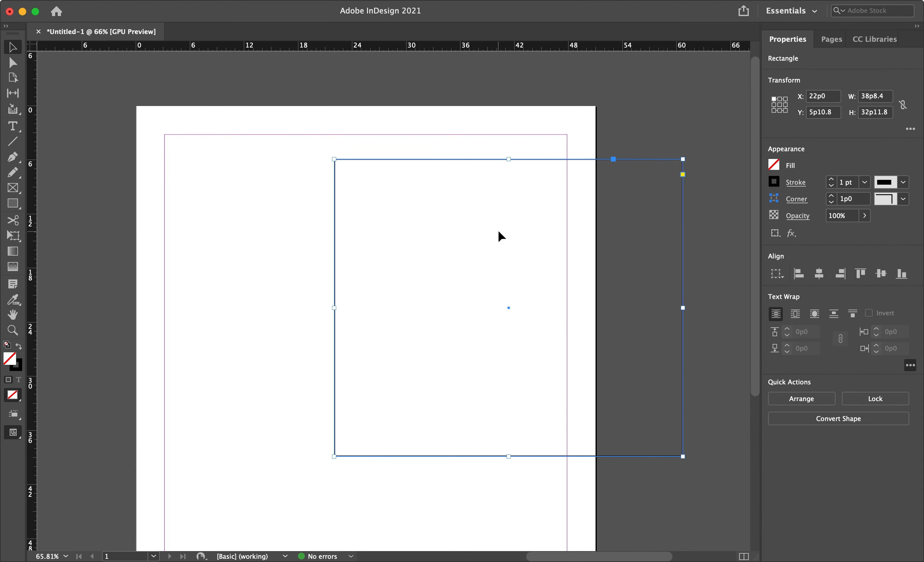
# Move the unfilled rectangle by its outline back inside the page margins, to about X 6p2 and Y 5p2
pyautogui.moveTo(499, 235); pyautogui.dragTo(326, 210)
pyautogui.click(418, 204)
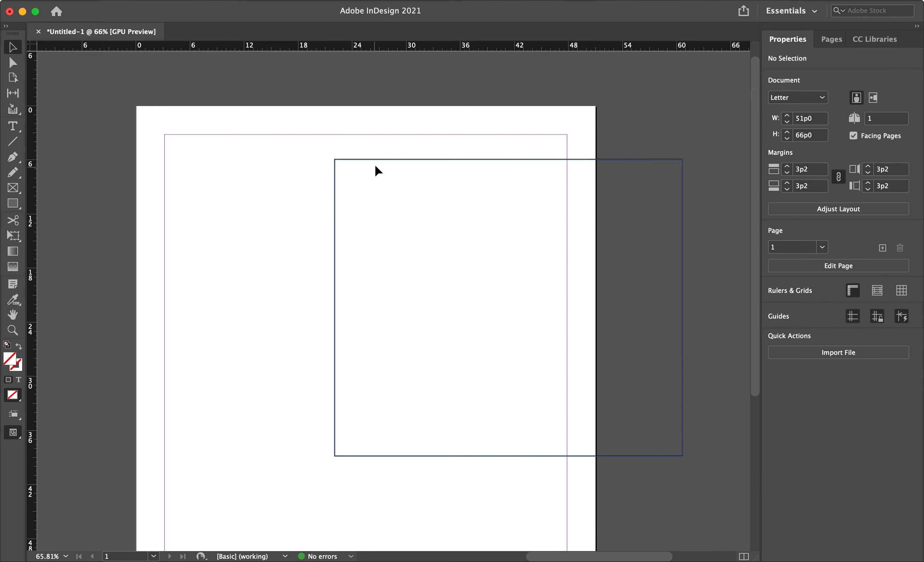
pyautogui.click(491, 160)
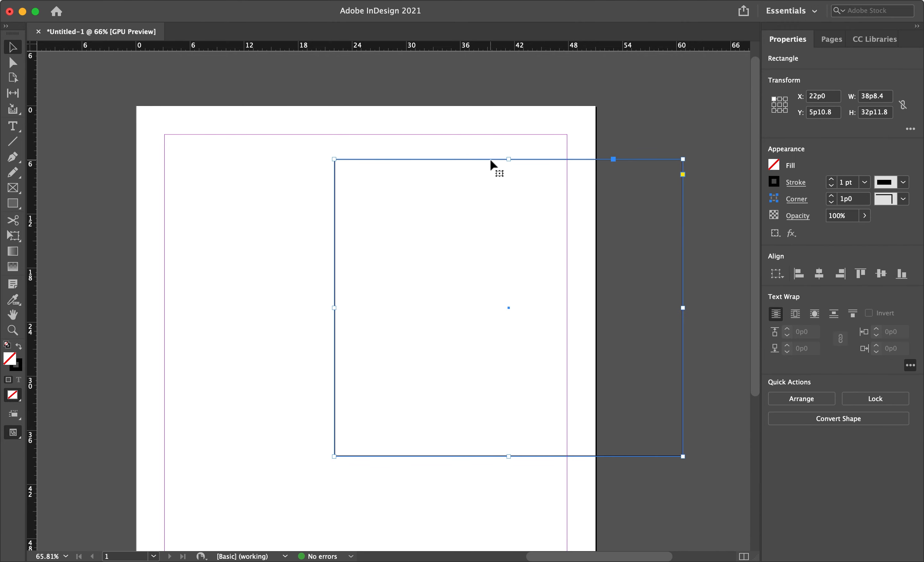
pyautogui.moveTo(491, 160); pyautogui.dragTo(348, 155)
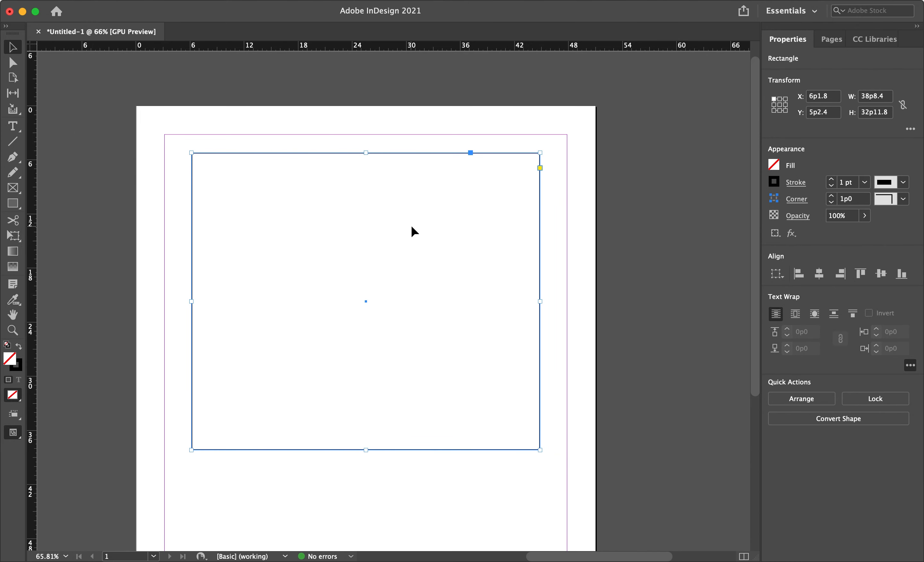
# Fill the rectangle with the yellow C=0 M=0 Y=100 swatch
pyautogui.scroll(-5, 685, 291)
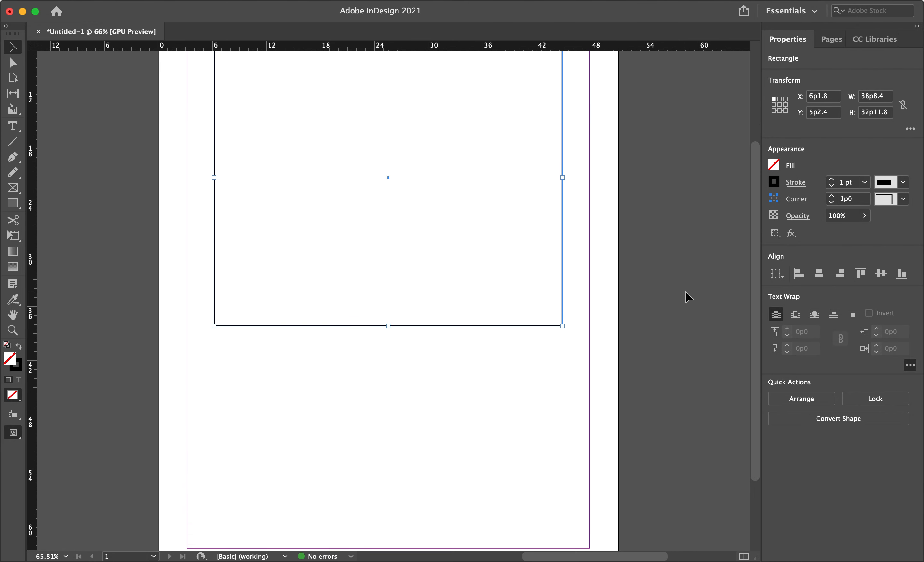
pyautogui.scroll(2, 685, 291)
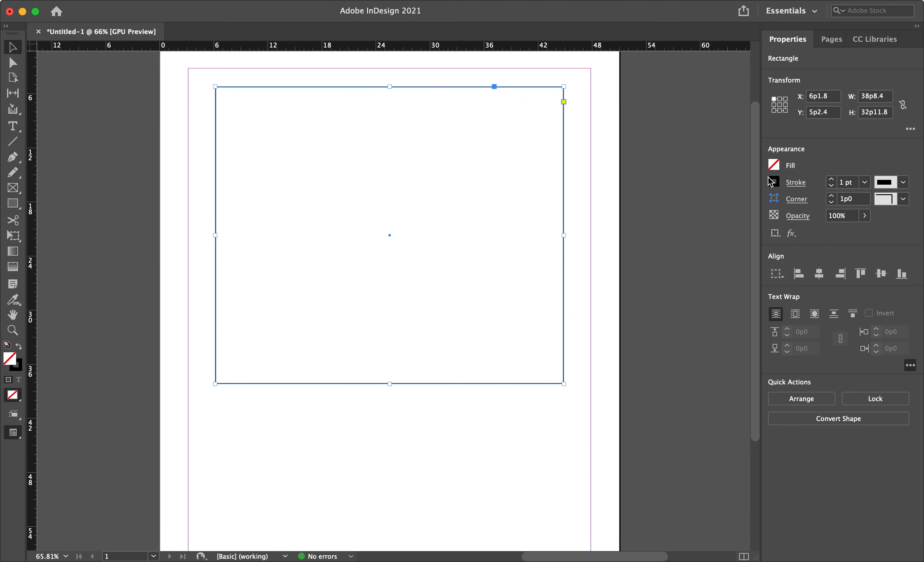
pyautogui.click(774, 165)
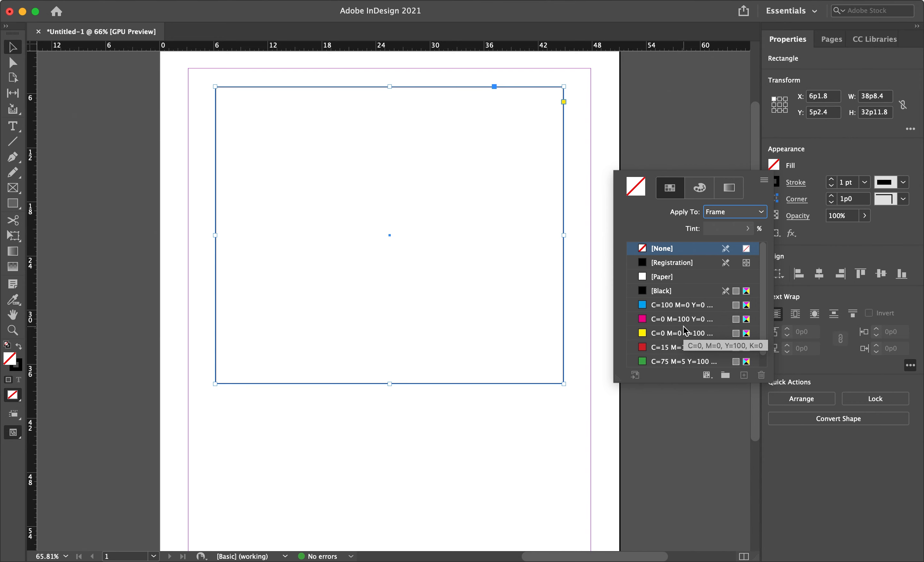
pyautogui.scroll(-1, 685, 330)
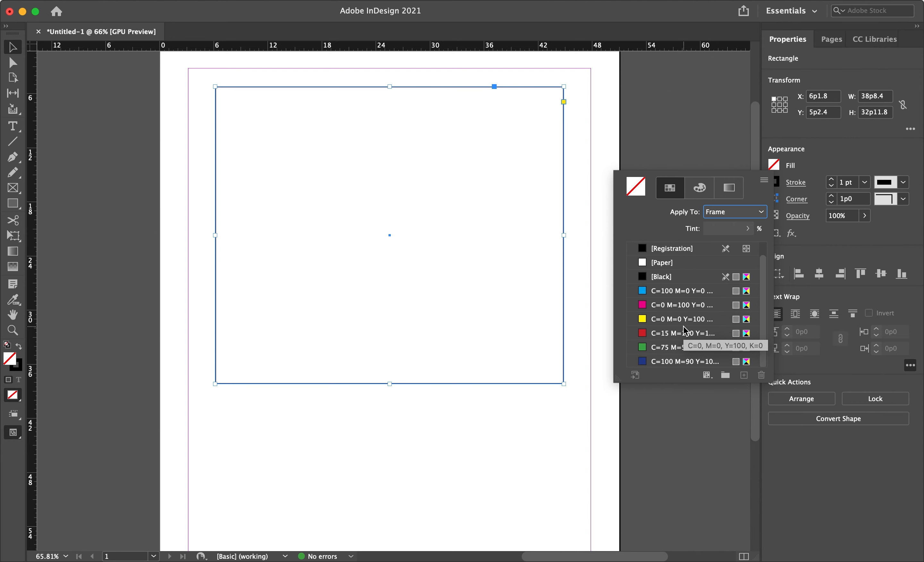
pyautogui.click(676, 291)
pyautogui.click(671, 323)
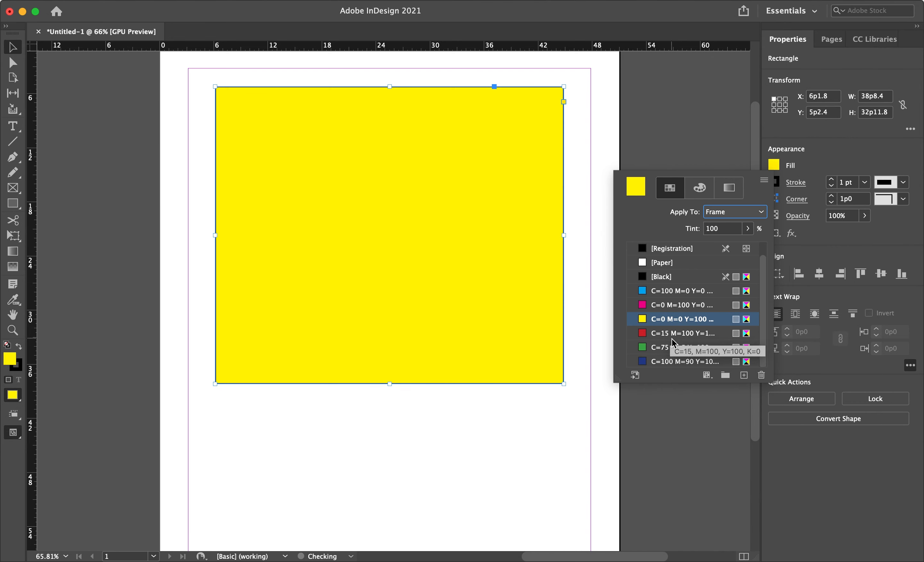
# Try the green C=75 M=5 Y=100 swatch, then fill the rectangle with a custom RGB purple, R 180, G 70, B 255
pyautogui.click(675, 349)
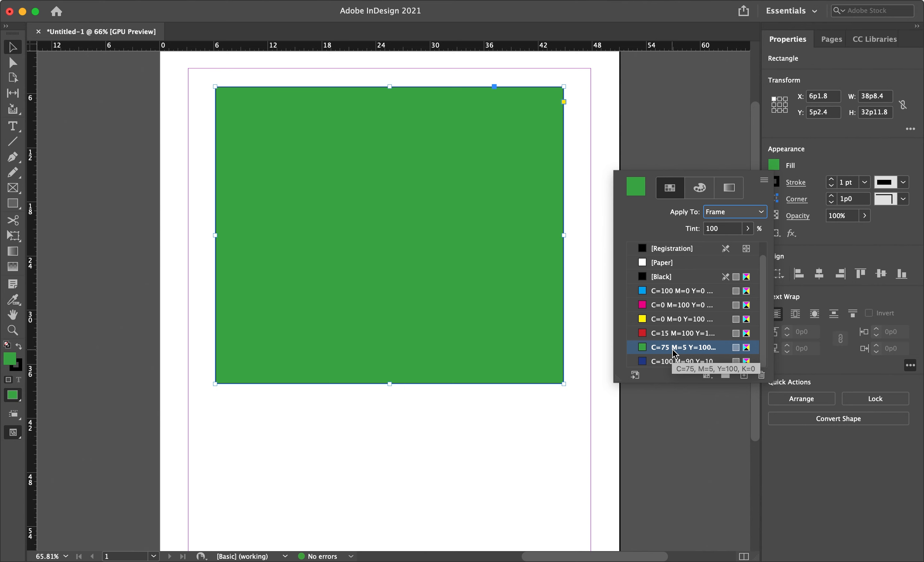
pyautogui.click(693, 194)
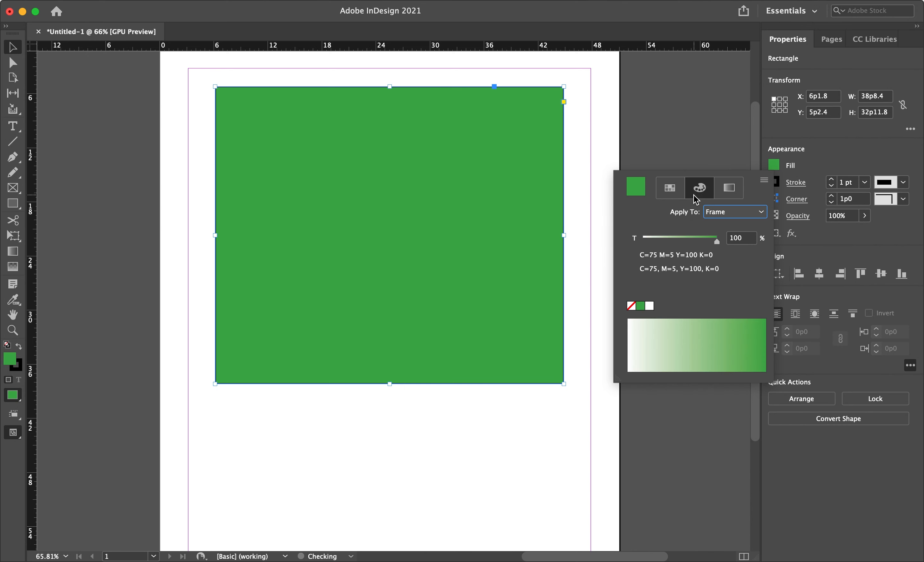
pyautogui.click(764, 182)
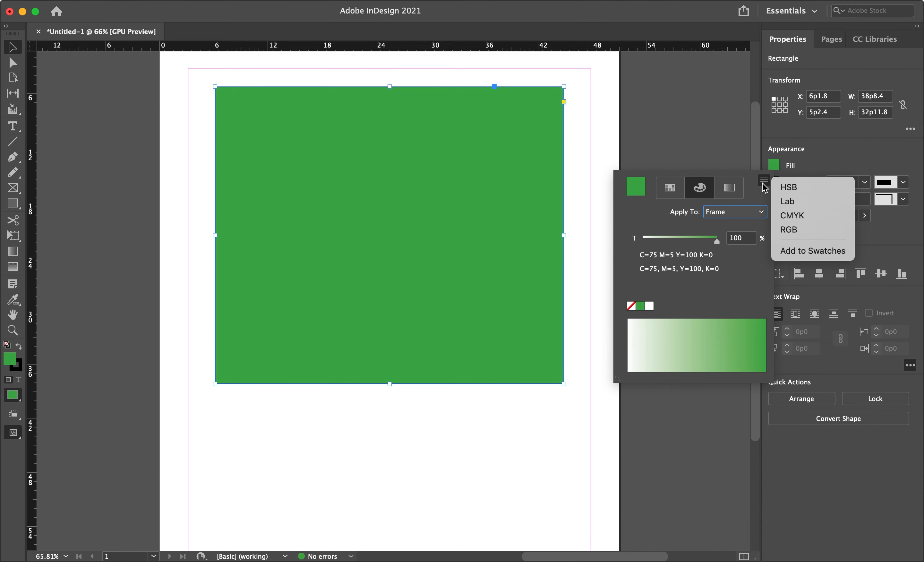
pyautogui.click(792, 230)
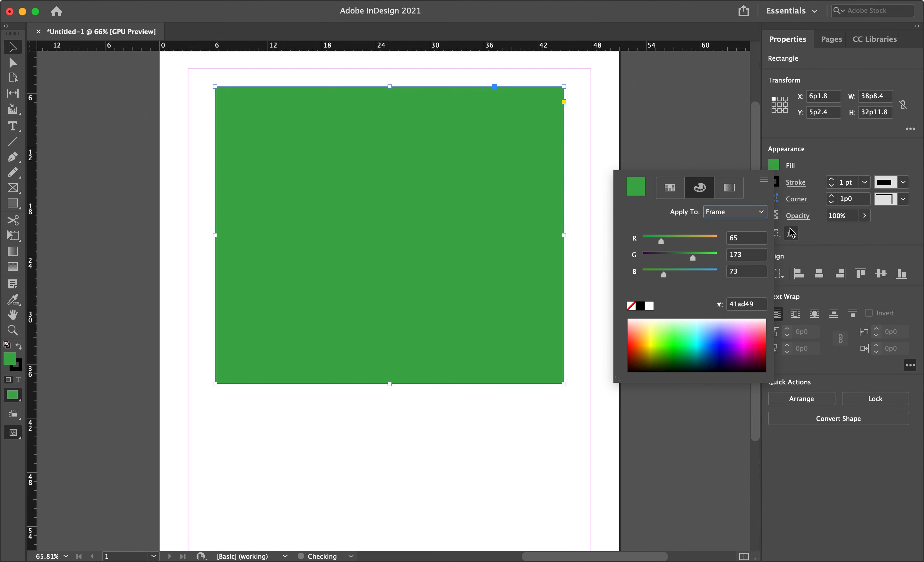
pyautogui.moveTo(645, 344); pyautogui.dragTo(735, 338)
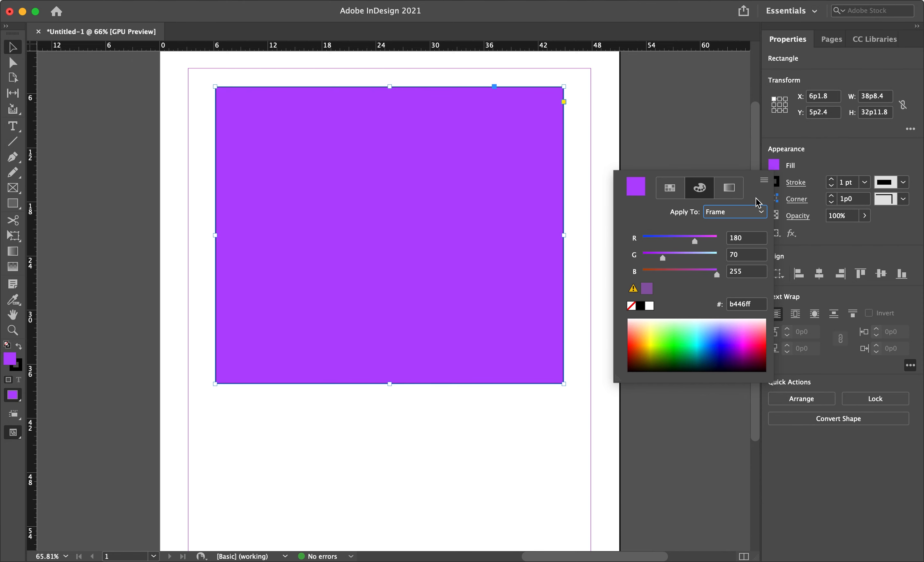
pyautogui.click(711, 130)
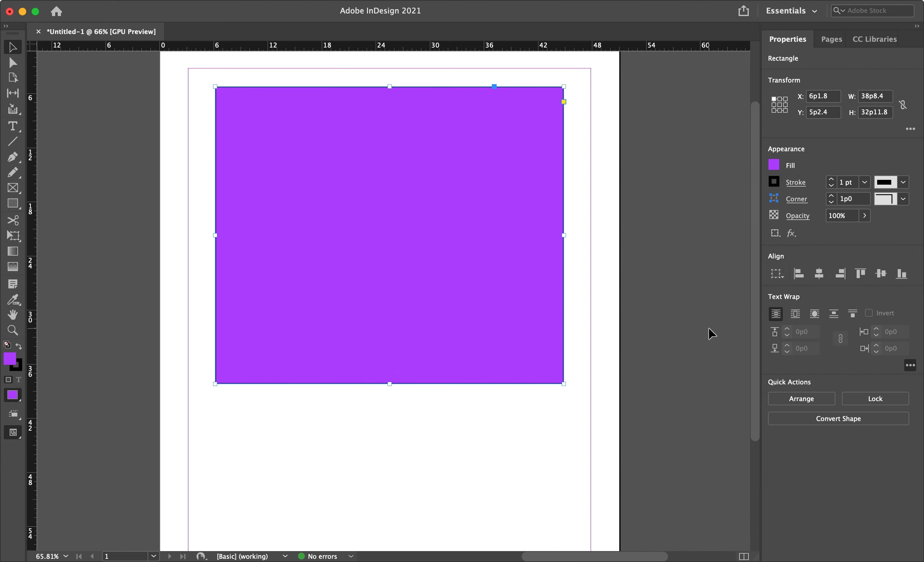
pyautogui.scroll(-3, 709, 327)
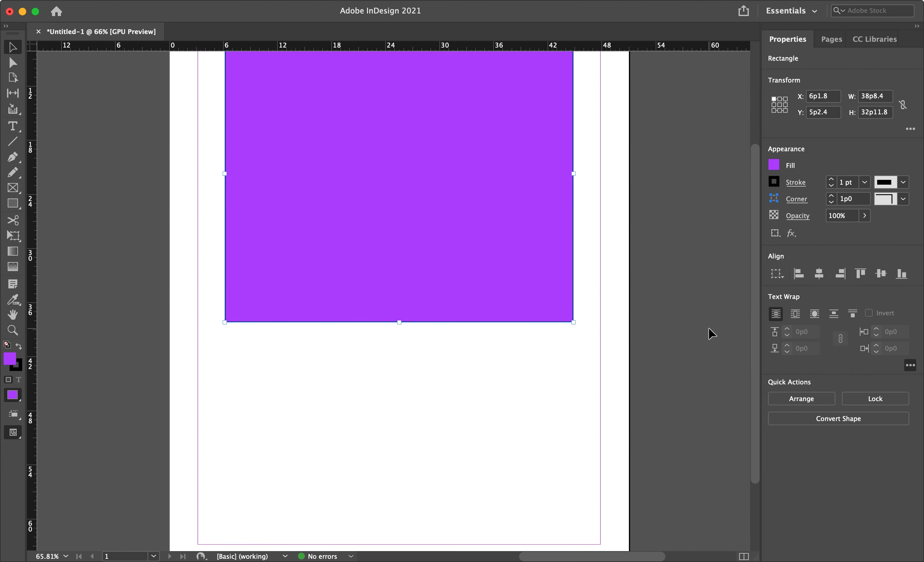
# Add the rectangle's custom purple fill to the swatches and check it in the swatch list
pyautogui.click(775, 165)
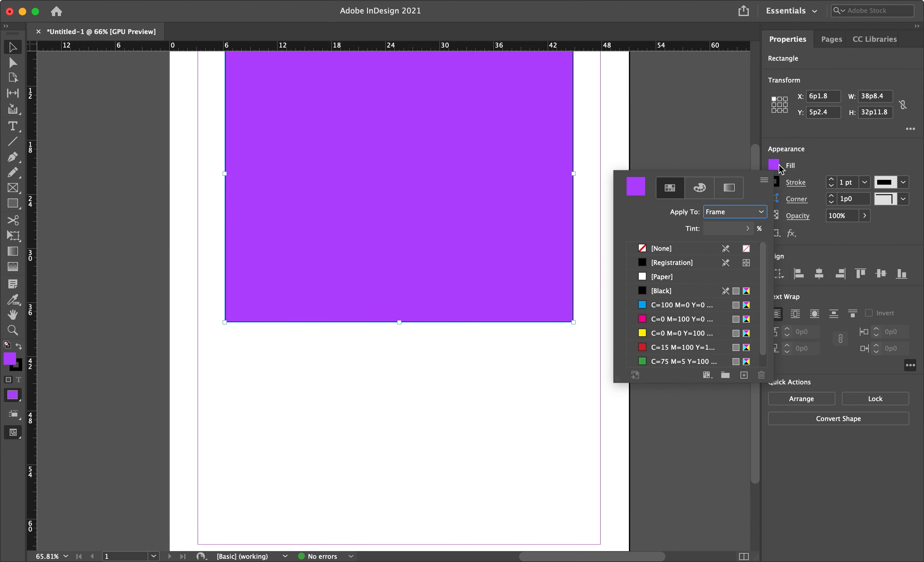
pyautogui.click(765, 181)
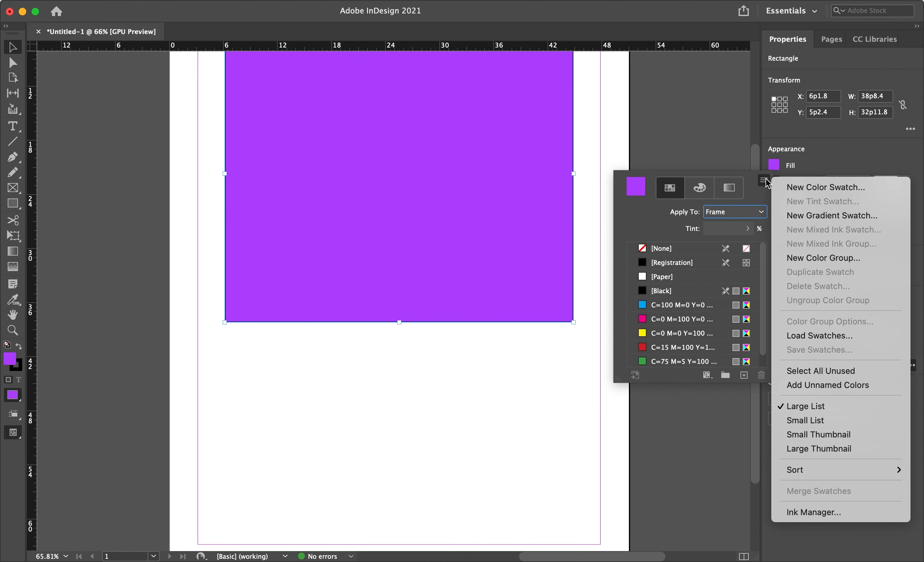
pyautogui.click(763, 190)
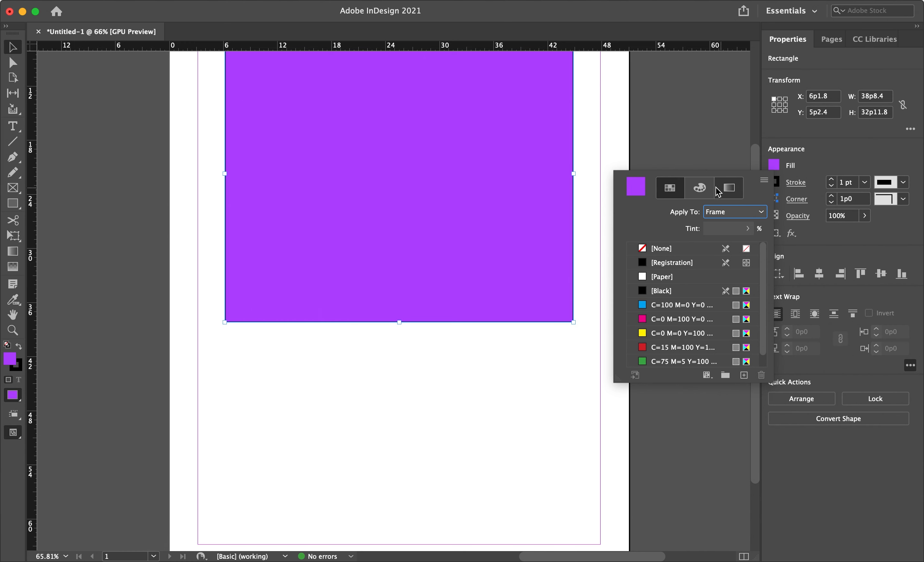
pyautogui.click(700, 187)
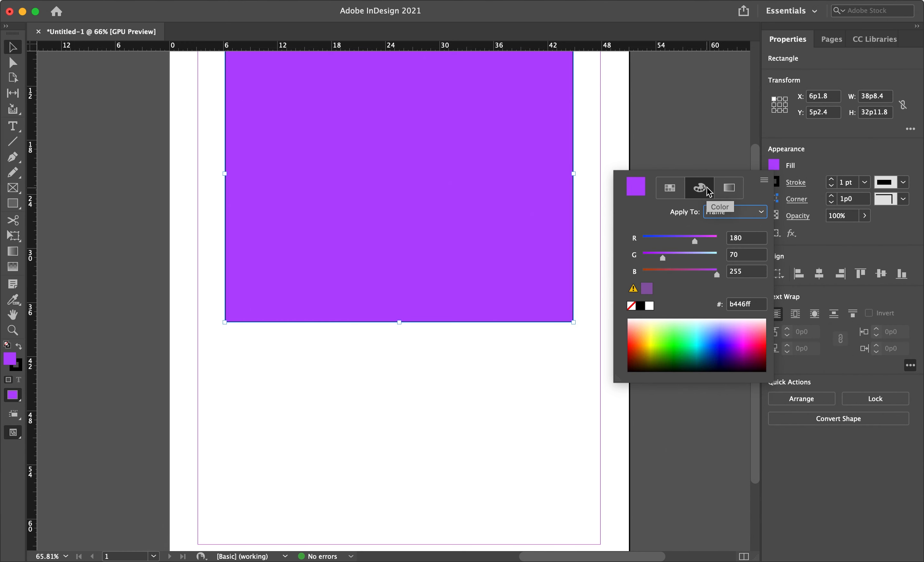
pyautogui.click(764, 180)
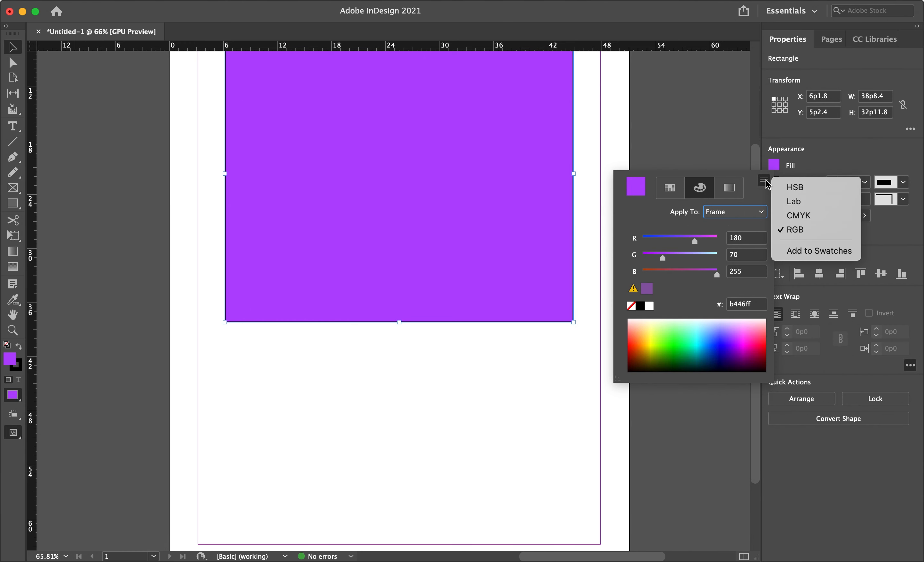
pyautogui.click(786, 250)
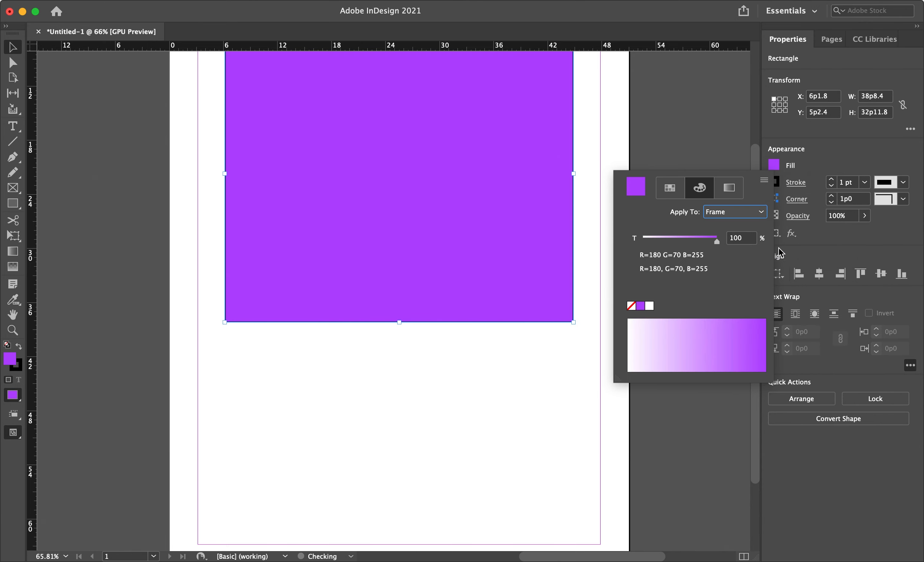
pyautogui.click(670, 187)
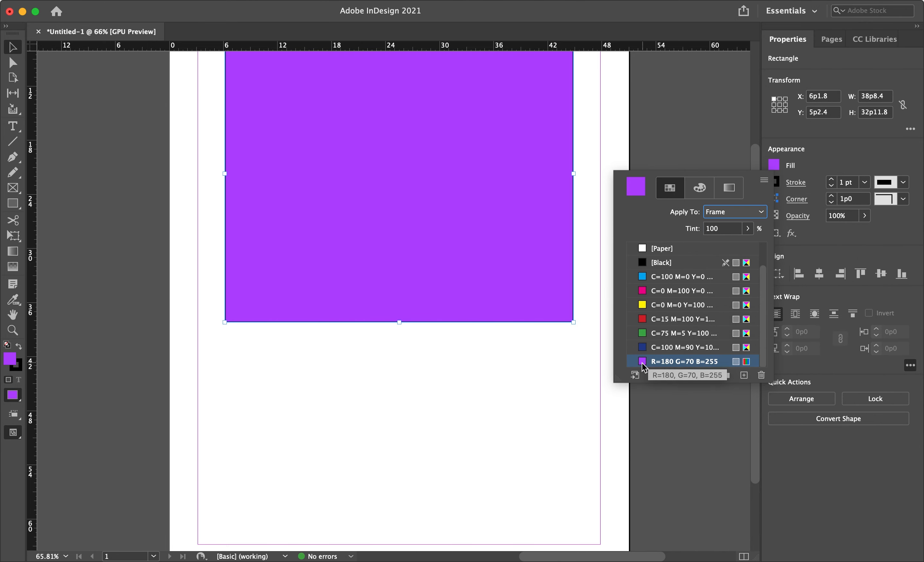
pyautogui.click(687, 137)
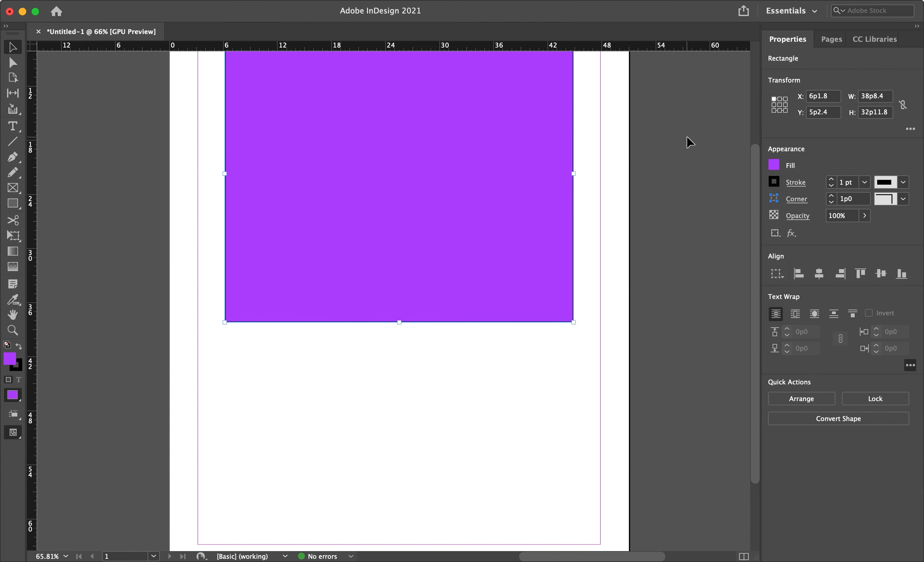
# Enlarge the purple rectangle past all page edges, to about X -4p2, Y -3p0, W 59p2 and H 74p6
pyautogui.scroll(-5, 654, 237)
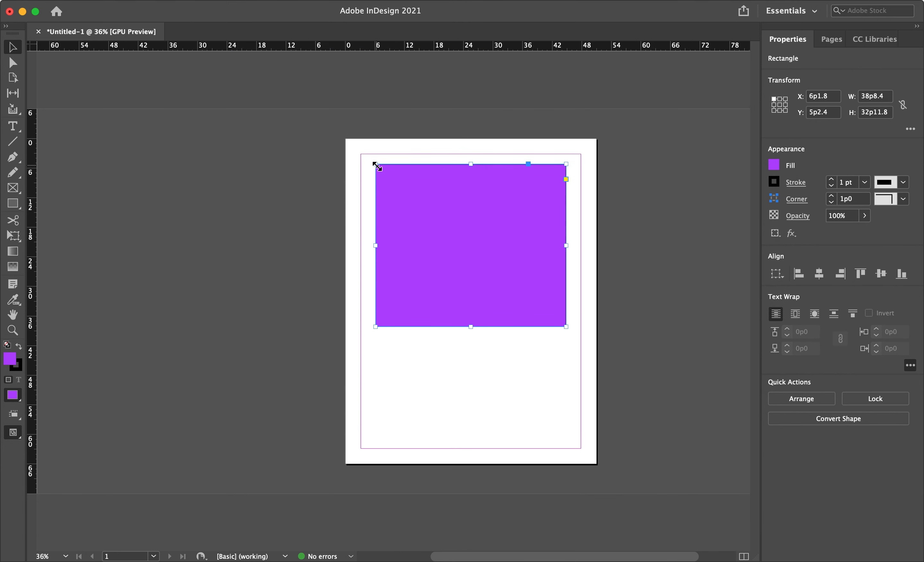
pyautogui.moveTo(376, 164); pyautogui.dragTo(325, 124)
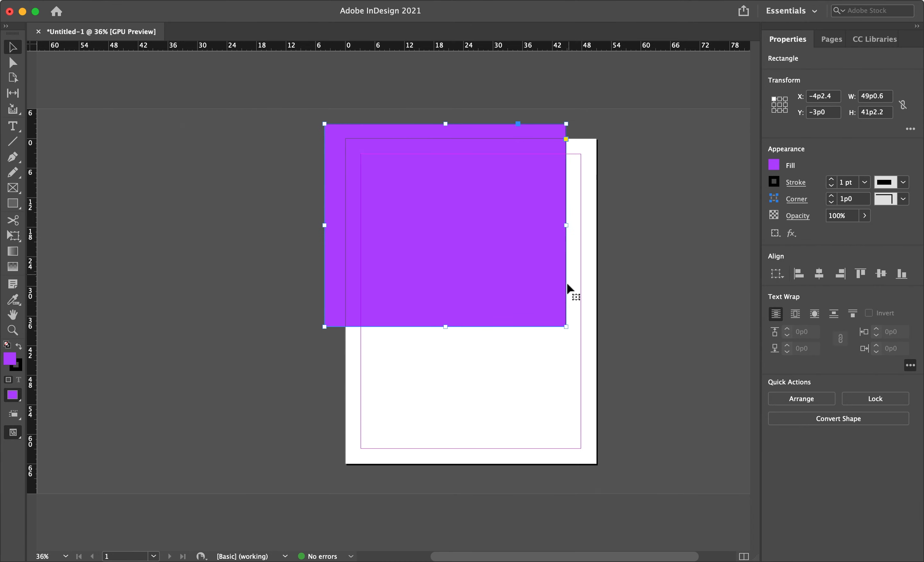
pyautogui.moveTo(566, 327); pyautogui.dragTo(616, 362)
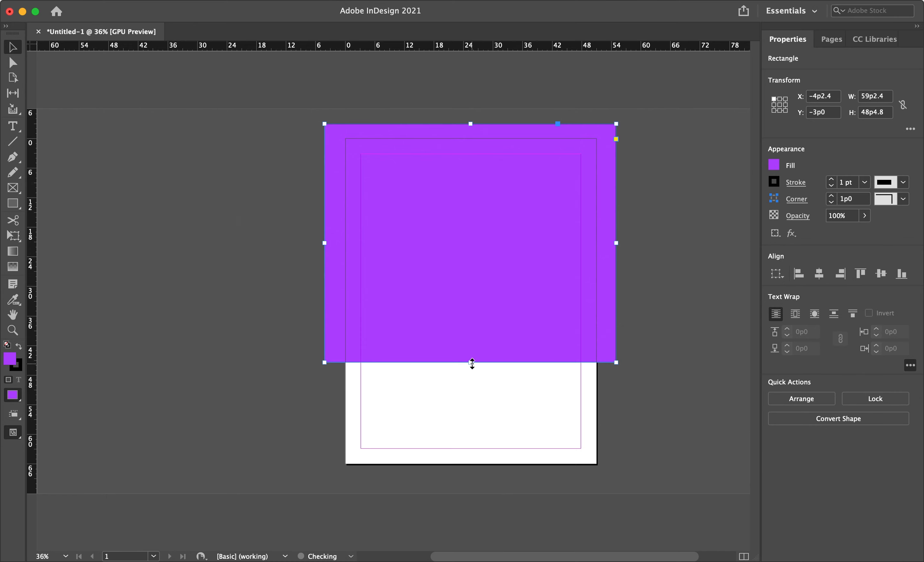
pyautogui.moveTo(471, 363); pyautogui.dragTo(460, 491)
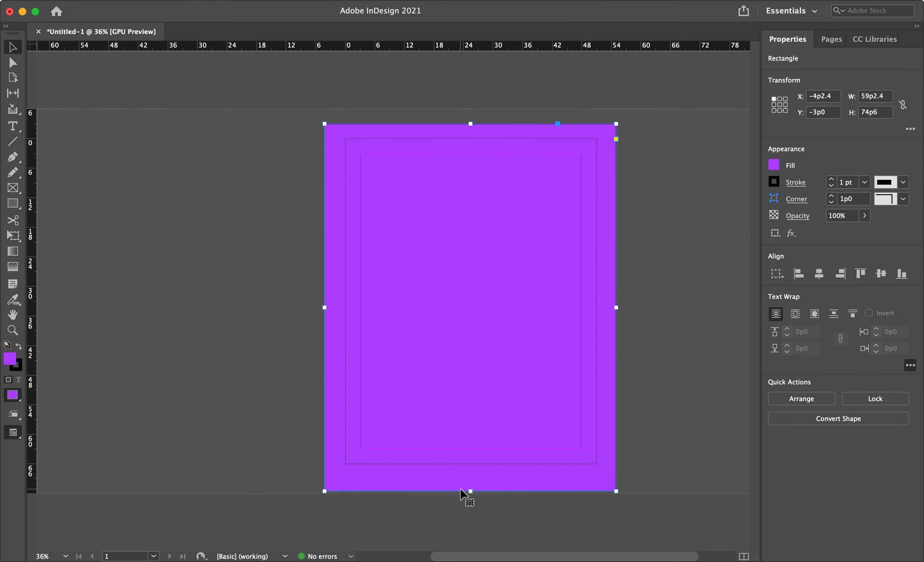
# Deselect the purple rectangle and switch the screen mode to Preview with the whole page in view
pyautogui.scroll(3, 342, 385)
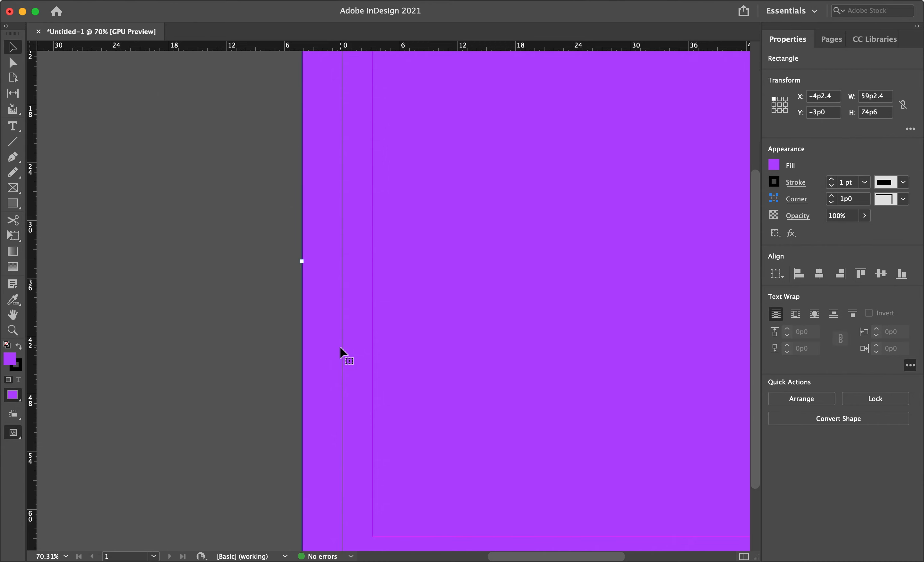
pyautogui.click(204, 328)
pyautogui.press('super+0')
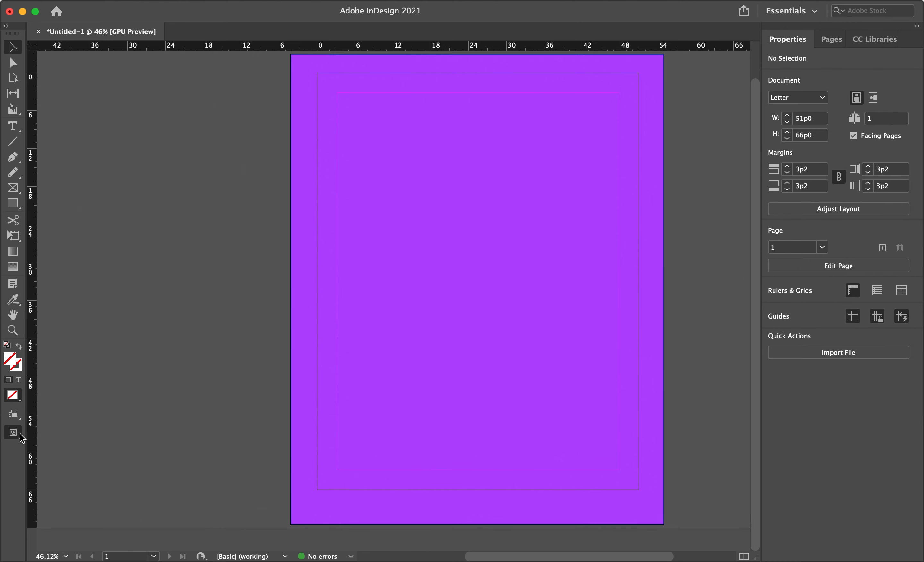
pyautogui.moveTo(20, 435); pyautogui.dragTo(54, 461)
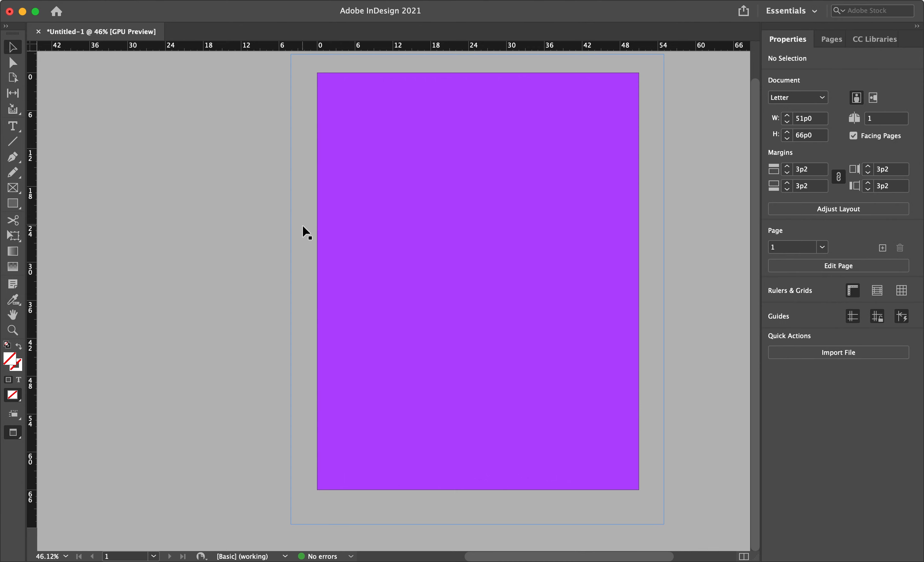
pyautogui.hscroll(2, 161, 211)
pyautogui.scroll(1, 160, 212)
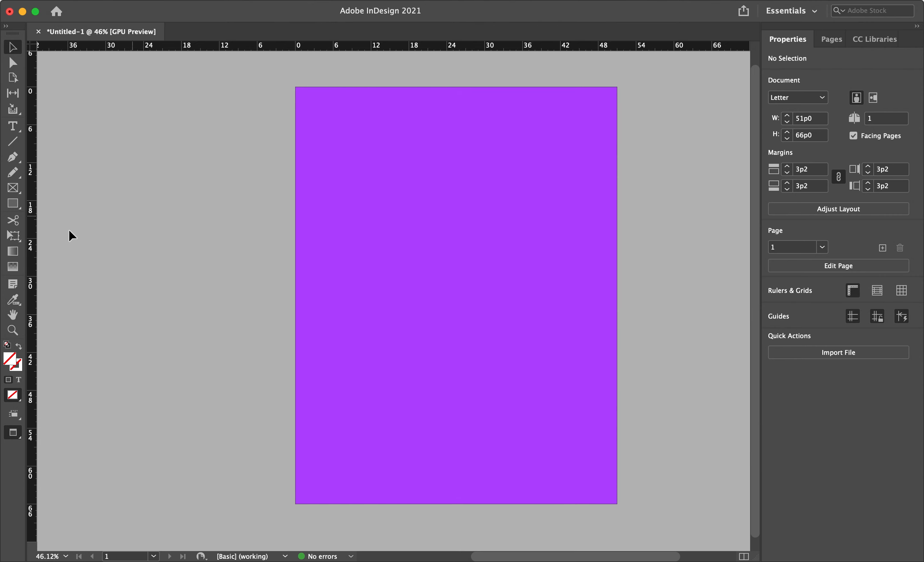
# Draw a rectangle about 37p7 by 20p6 in the page's upper half and fill it with the yellow C=0 M=0 Y=100 swatch
pyautogui.click(13, 203)
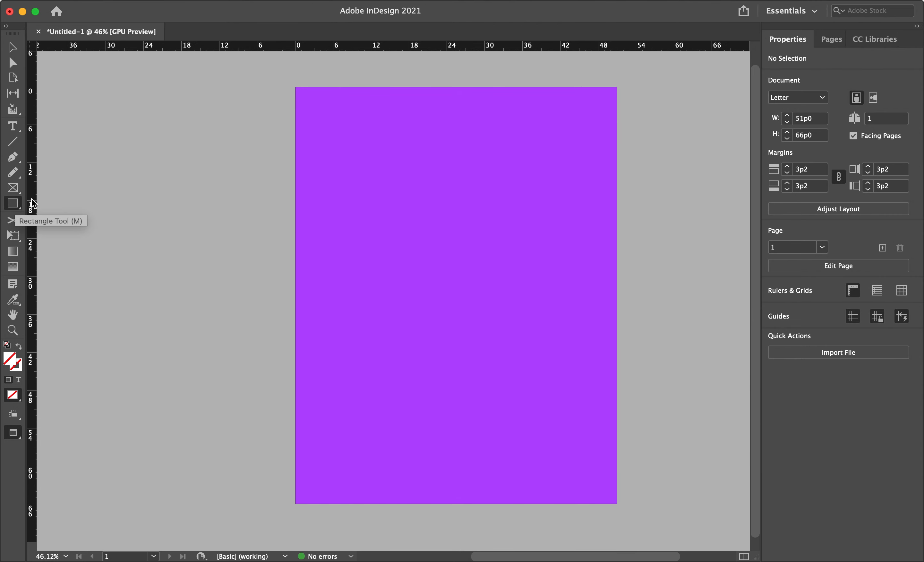
pyautogui.moveTo(338, 165); pyautogui.dragTo(576, 295)
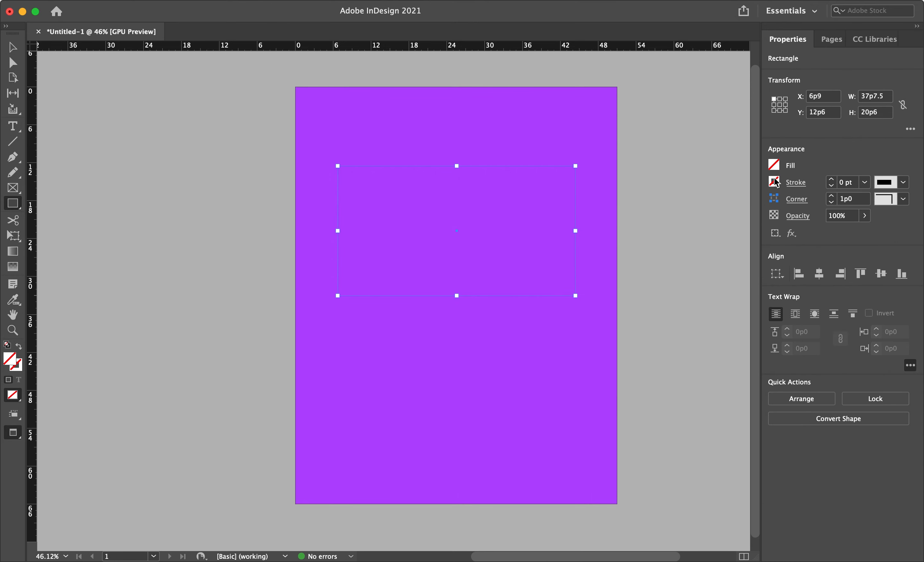
pyautogui.click(774, 182)
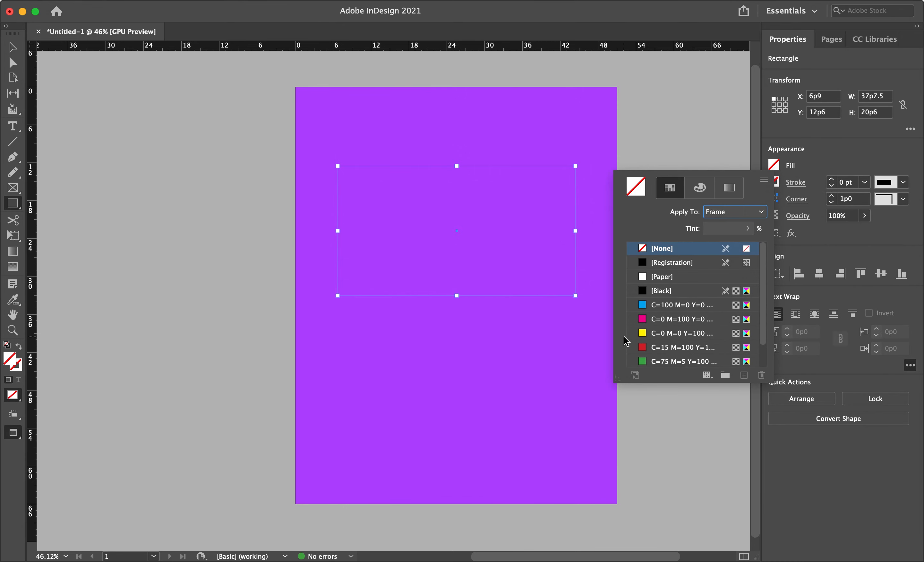
pyautogui.click(642, 333)
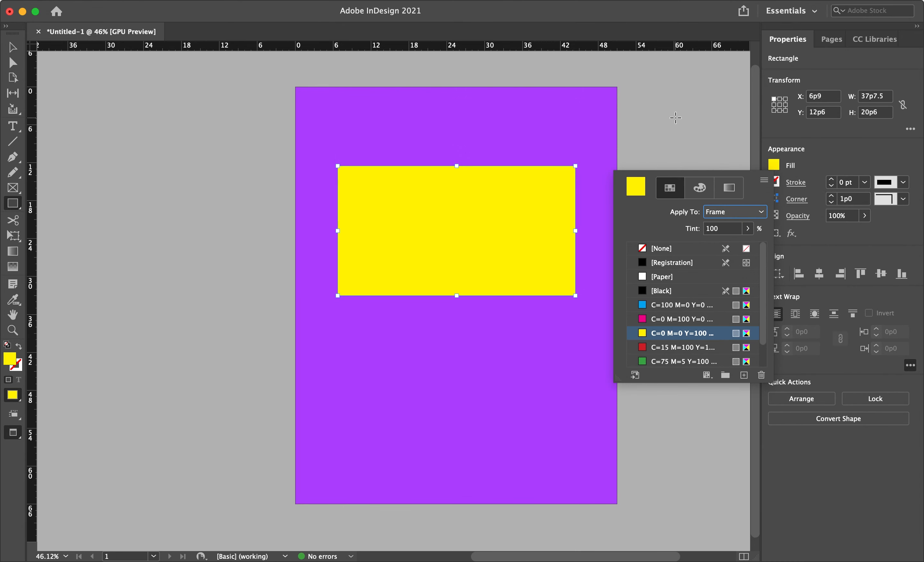
pyautogui.moveTo(482, 219)
pyautogui.mouseDown()
pyautogui.moveTo(481, 264)
pyautogui.moveTo(482, 221)
pyautogui.mouseUp()
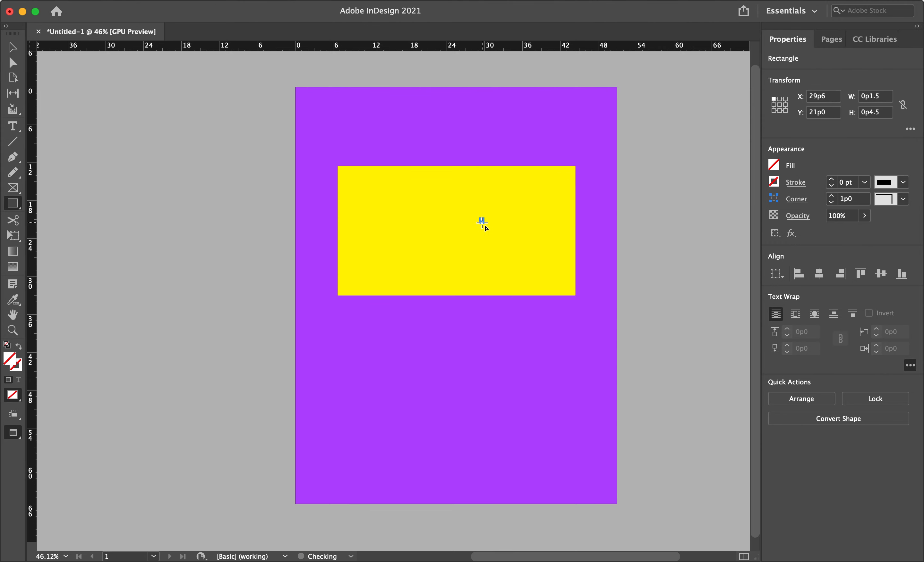
pyautogui.hotkey('ctrl', 'z')
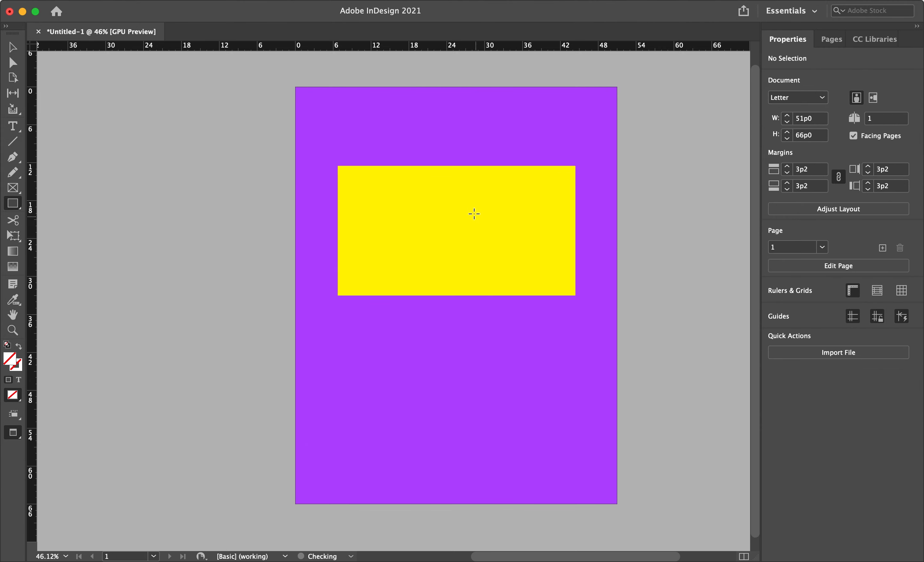
# Move the yellow rectangle down to the lower part of the page, at about X 6p7 and Y 41p1
pyautogui.press('v')
pyautogui.click(453, 209)
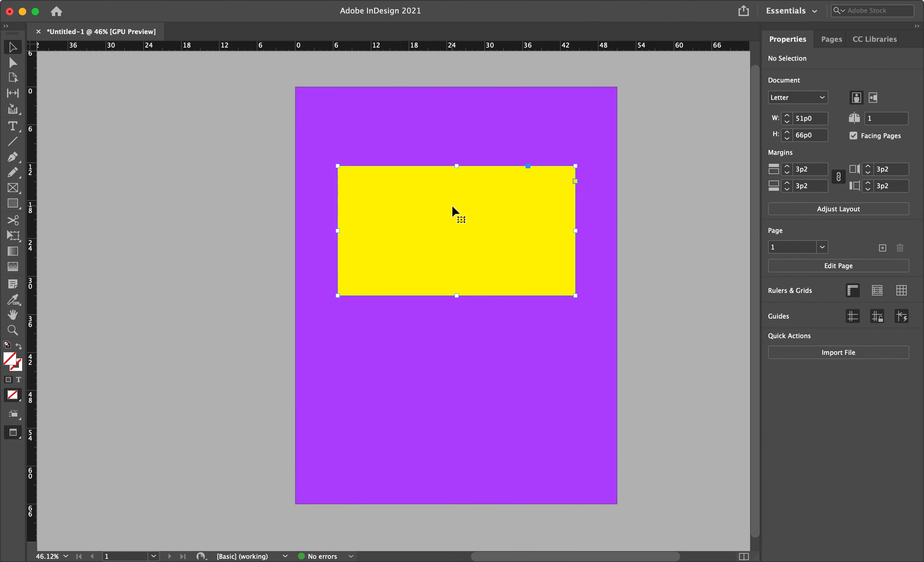
pyautogui.moveTo(453, 208); pyautogui.dragTo(451, 388)
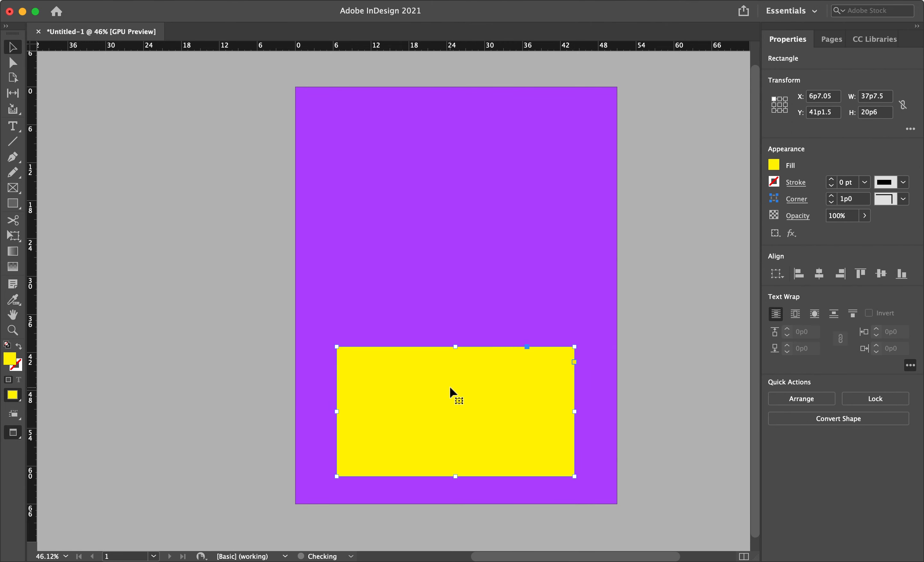
# Stretch the yellow rectangle past the page's left, right and bottom edges, about 67p7 wide, and deselect it
pyautogui.moveTo(575, 411); pyautogui.dragTo(655, 411)
pyautogui.moveTo(337, 411); pyautogui.dragTo(228, 411)
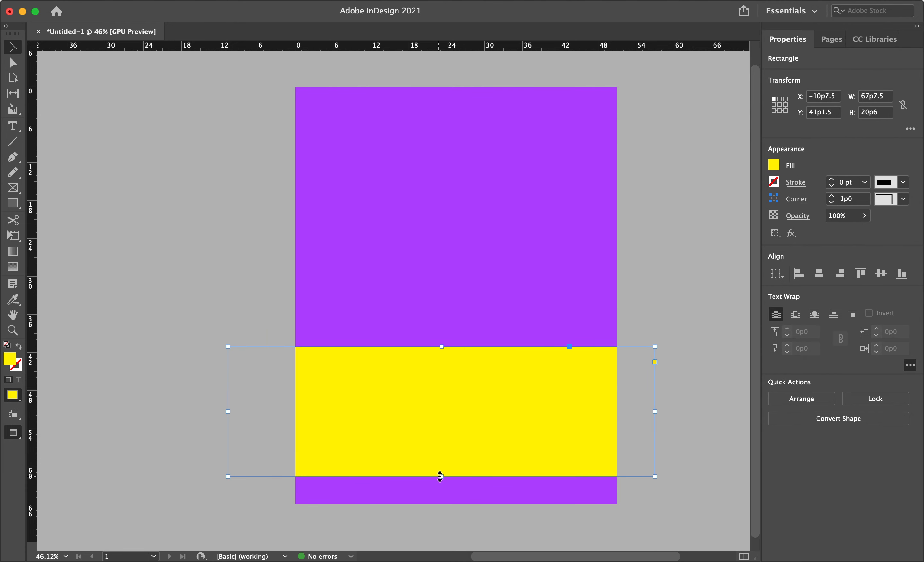
pyautogui.moveTo(441, 476); pyautogui.dragTo(449, 520)
pyautogui.click(232, 295)
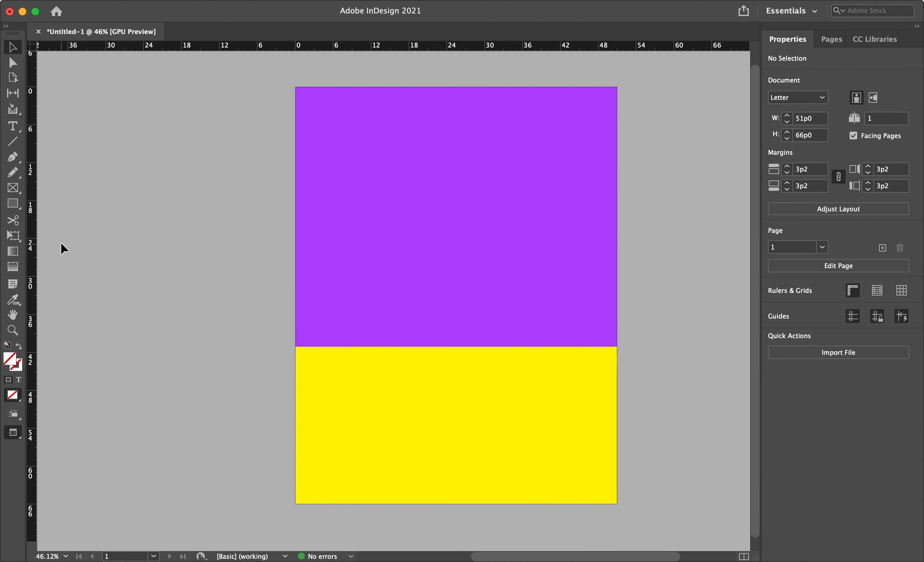
# Draw a rectangle about 19p10 by 13p6 on the purple area, at about X 15p1 and Y 10p6
pyautogui.click(12, 204)
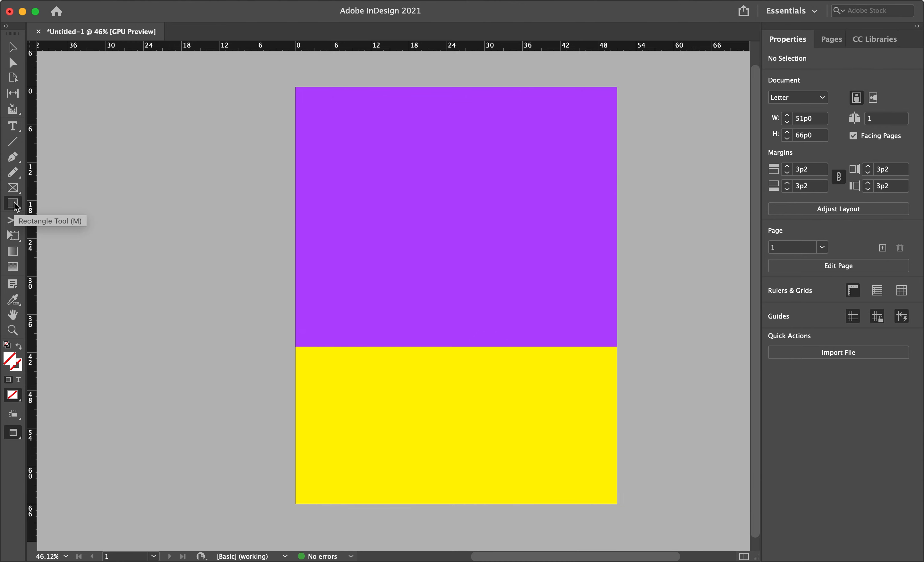
pyautogui.moveTo(390, 153); pyautogui.dragTo(517, 239)
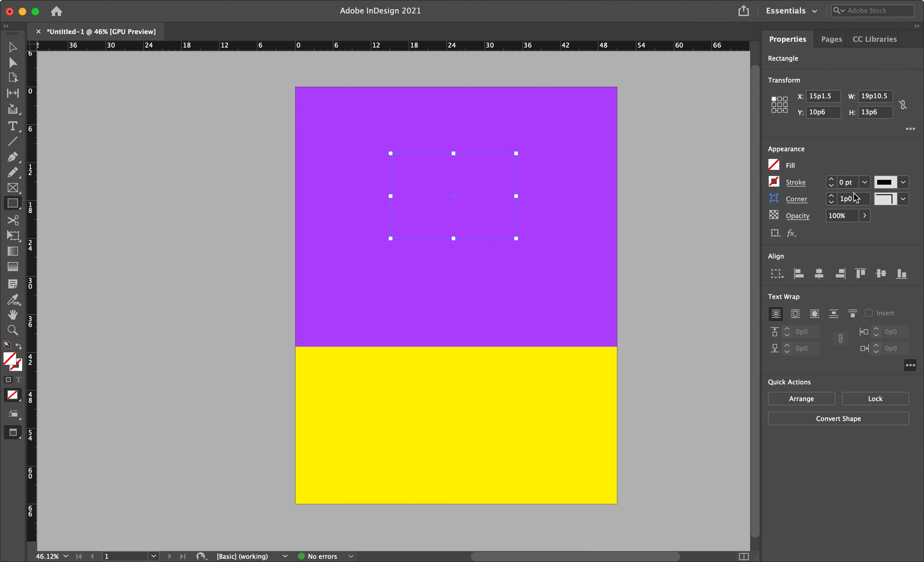
# Give the new rectangle Rounded corners, fill it with the cyan C=100 M=0 Y=0 swatch, and deselect it
pyautogui.click(903, 200)
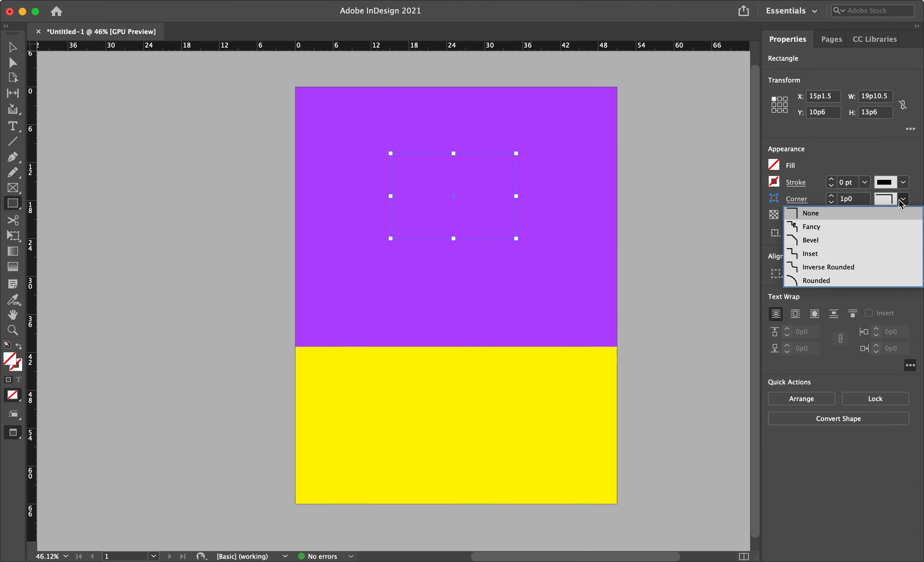
pyautogui.click(827, 280)
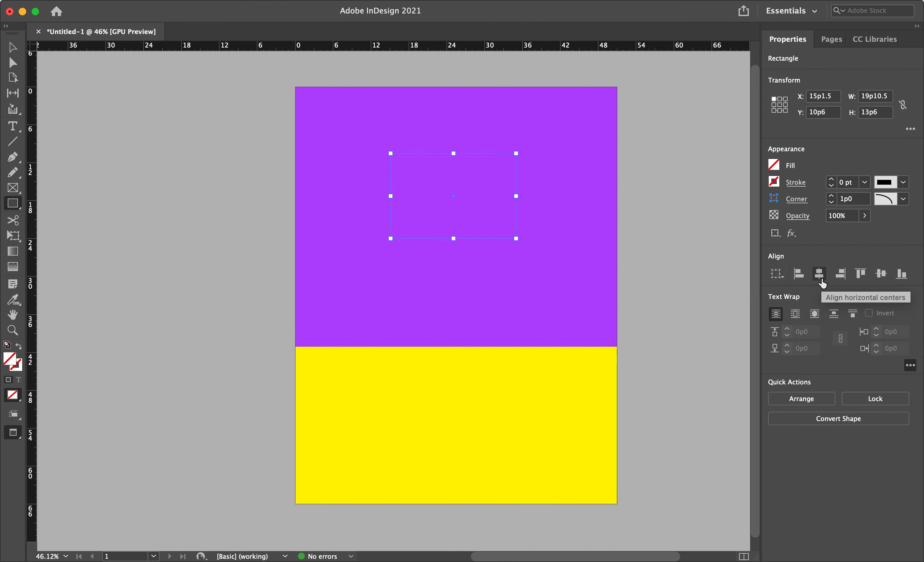
pyautogui.click(774, 165)
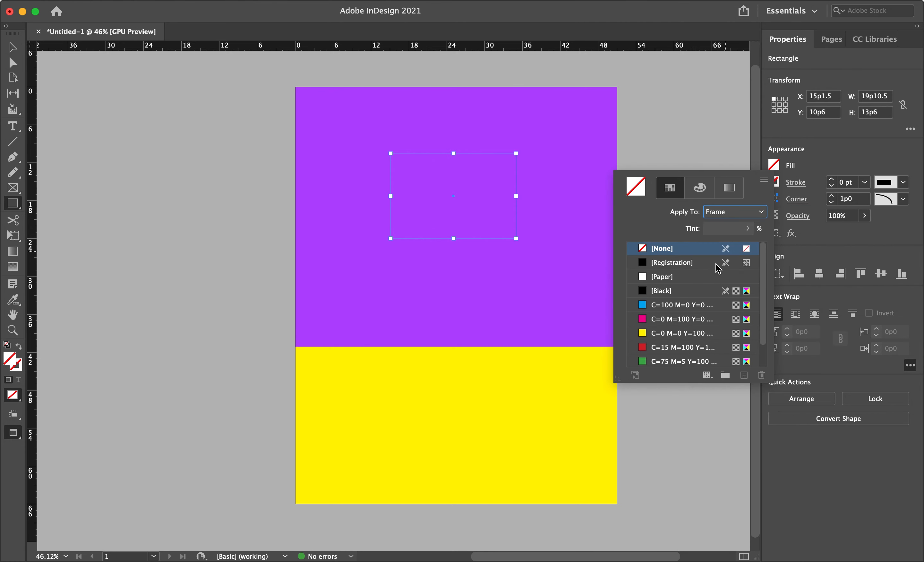
pyautogui.click(646, 309)
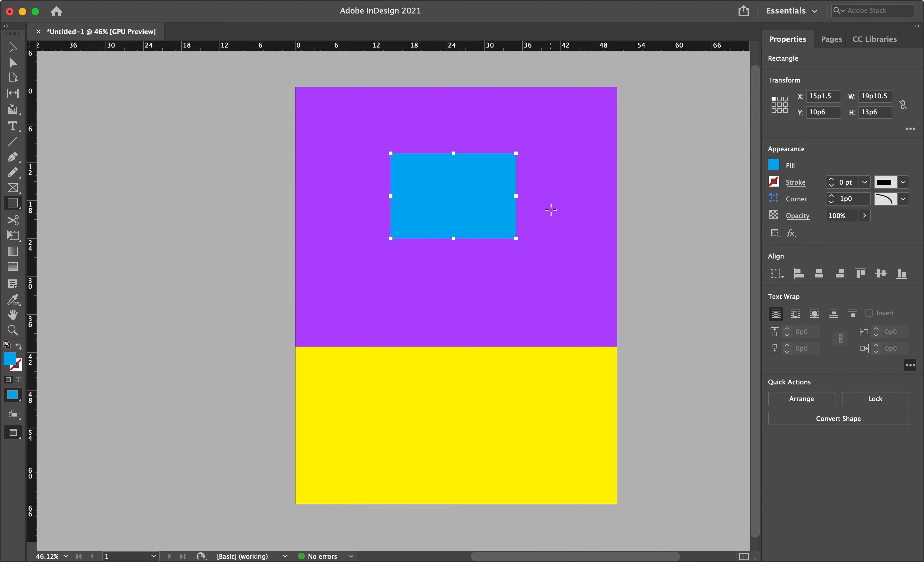
pyautogui.press('v')
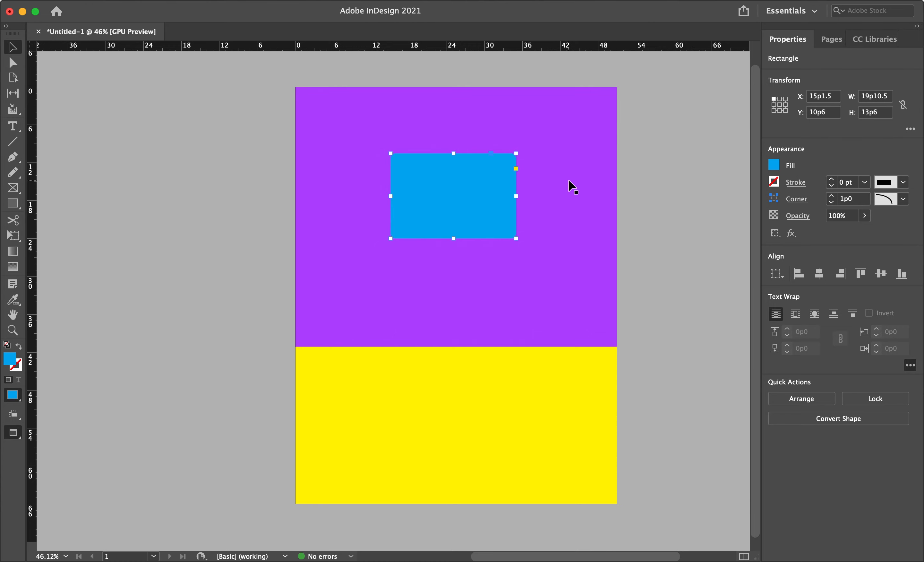
pyautogui.click(654, 148)
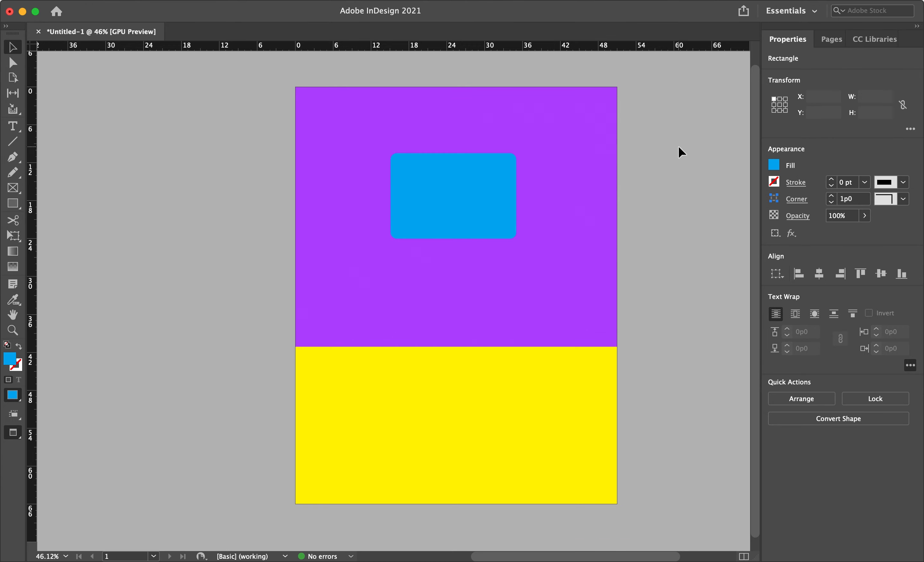
# Increase the corner size of the blue rounded rectangle by one increment
pyautogui.scroll(3, 491, 204)
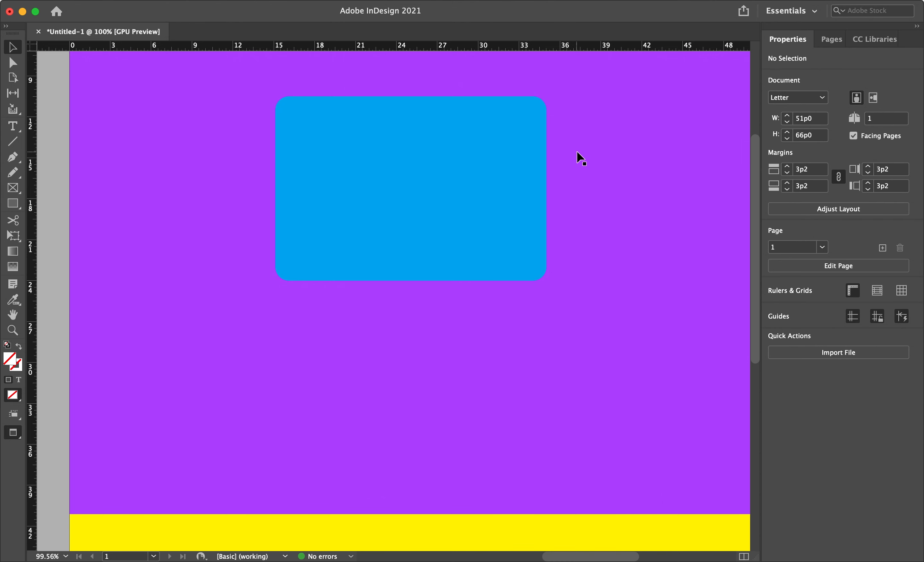
pyautogui.click(519, 154)
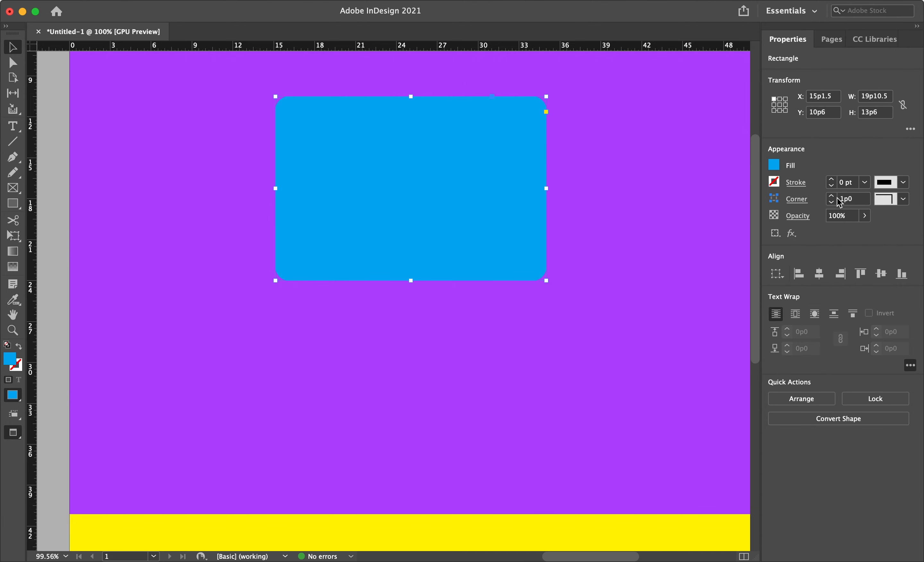
pyautogui.click(832, 197)
pyautogui.click(708, 223)
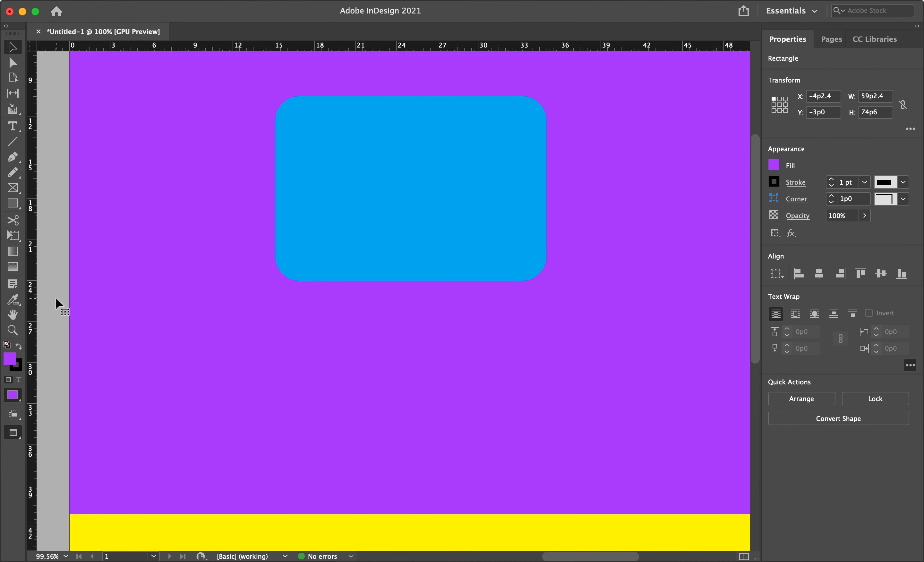
pyautogui.scroll(-3, 56, 298)
pyautogui.scroll(-2, 510, 245)
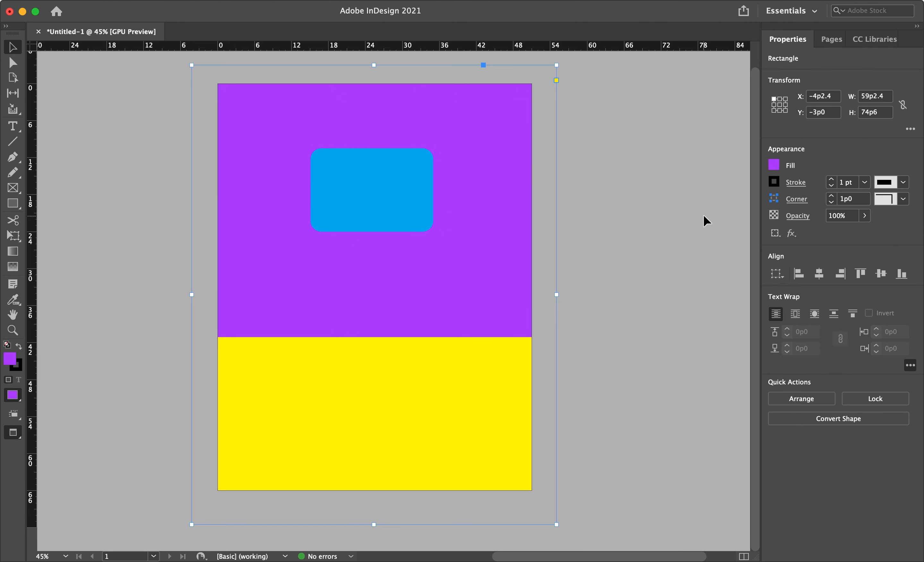
pyautogui.click(773, 163)
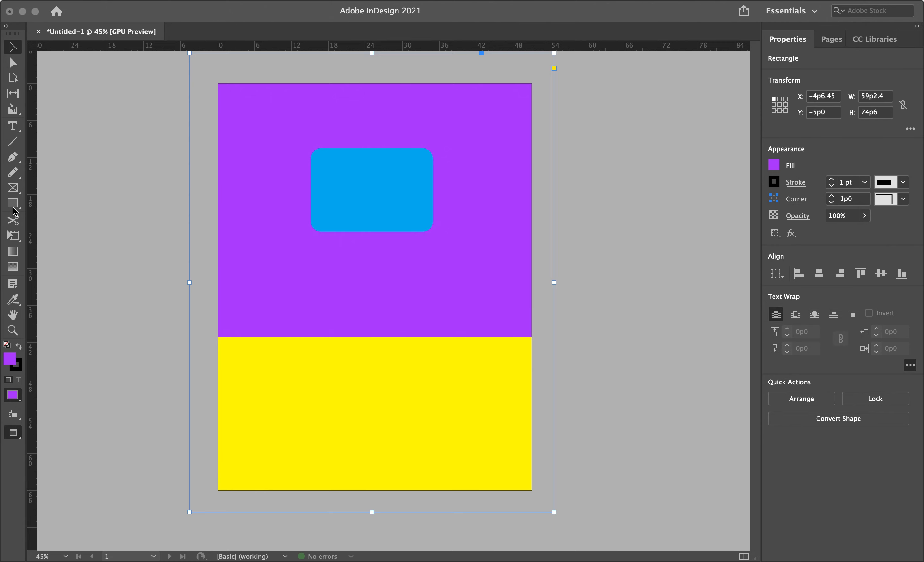
# Draw a rectangle frame about 39p9 by 27p0 around the blue rectangle, at about X 4p3 and Y 5p3
pyautogui.click(12, 190)
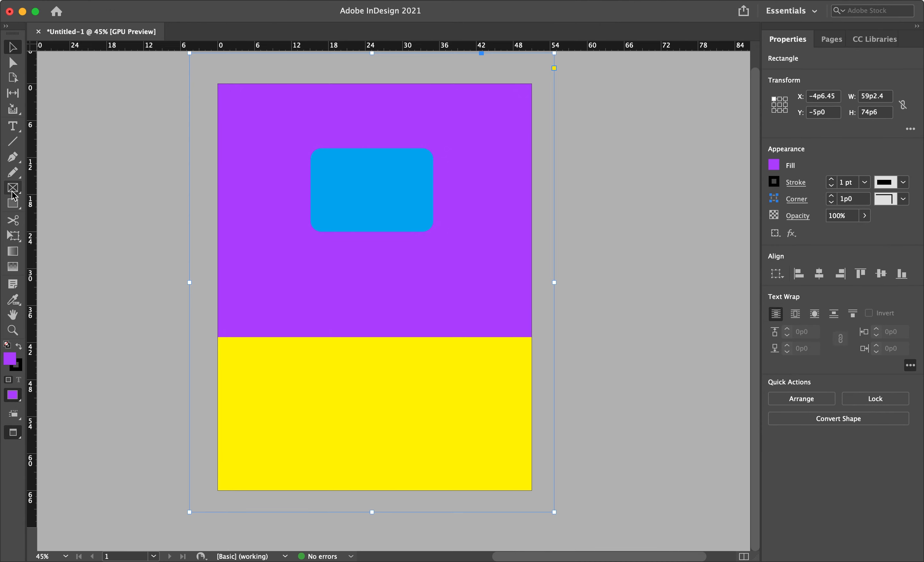
pyautogui.click(13, 188)
pyautogui.moveTo(244, 116); pyautogui.dragTo(489, 282)
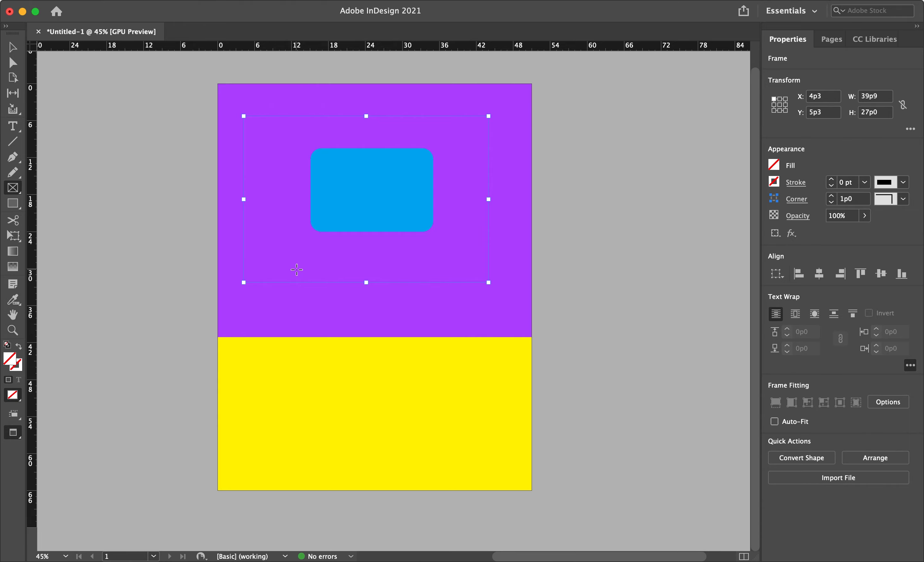
# Place 722005.png from Finder's Downloads folder into the empty frame, close the Finder window, and deselect the frame
pyautogui.moveTo(47, 547)
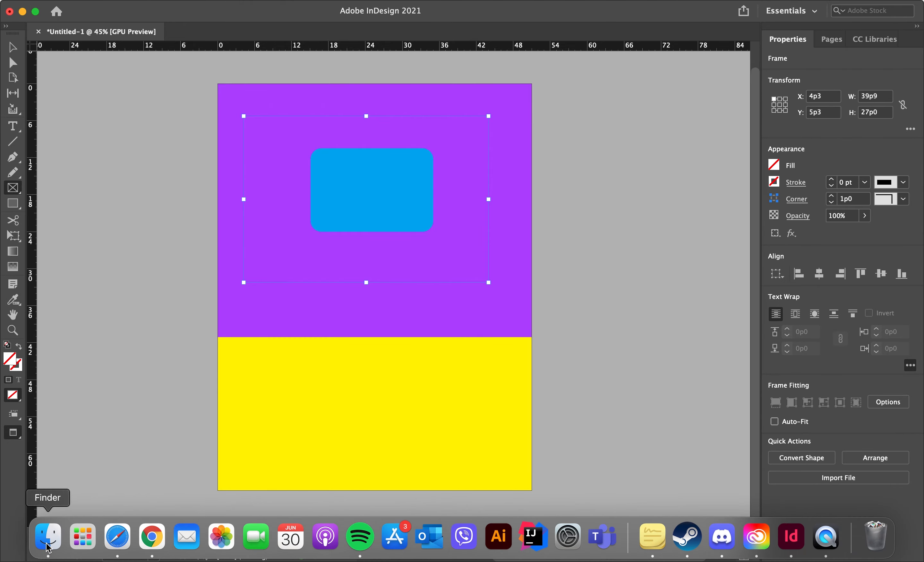
pyautogui.click(47, 545)
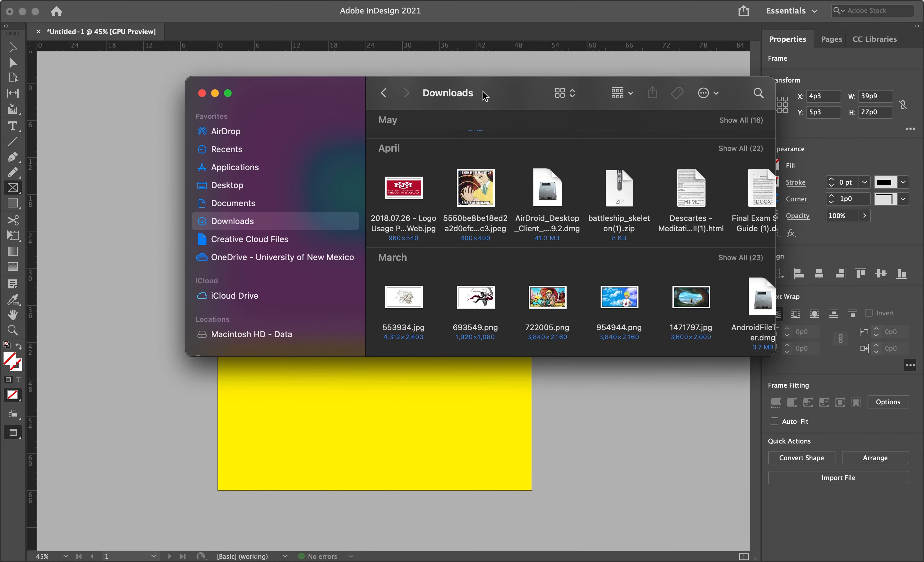
pyautogui.moveTo(484, 95); pyautogui.dragTo(485, 289)
pyautogui.click(534, 485)
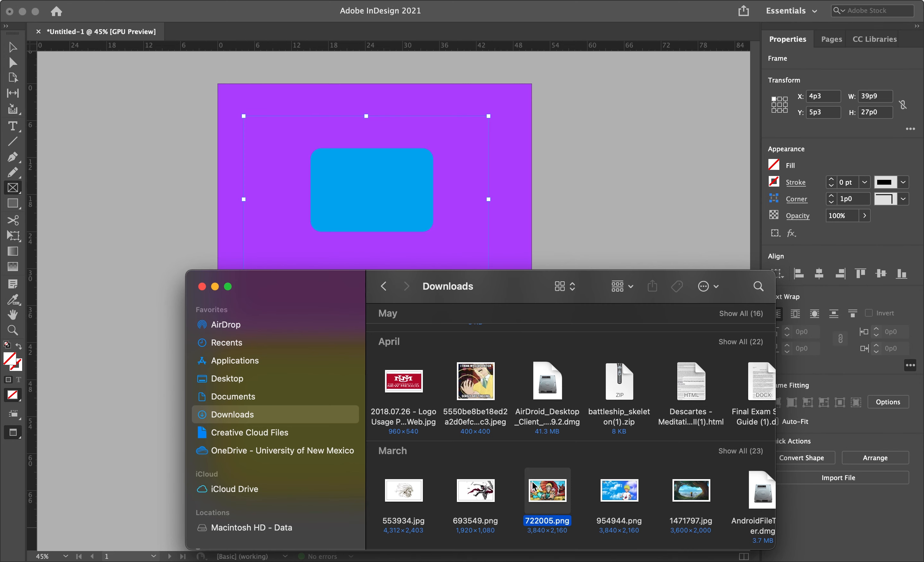
pyautogui.moveTo(533, 485); pyautogui.dragTo(431, 212)
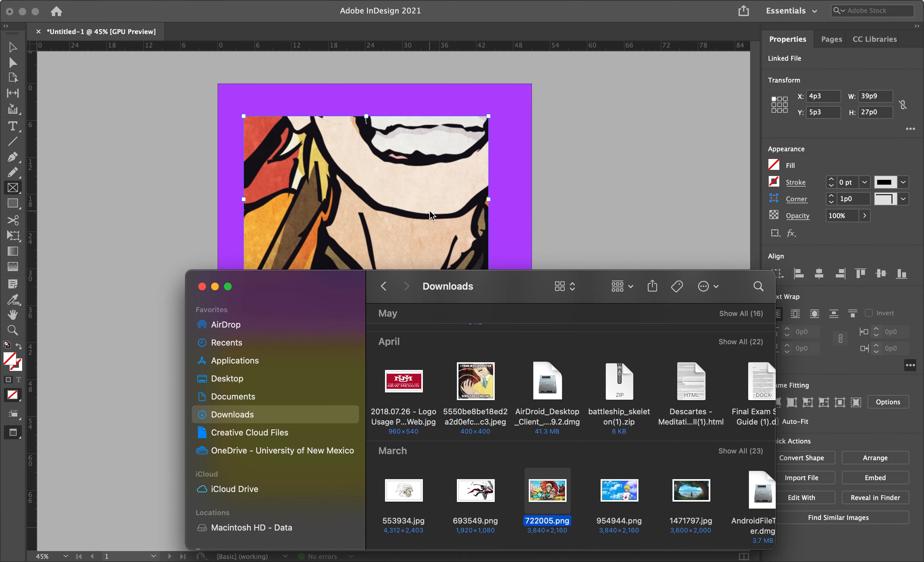
pyautogui.click(202, 287)
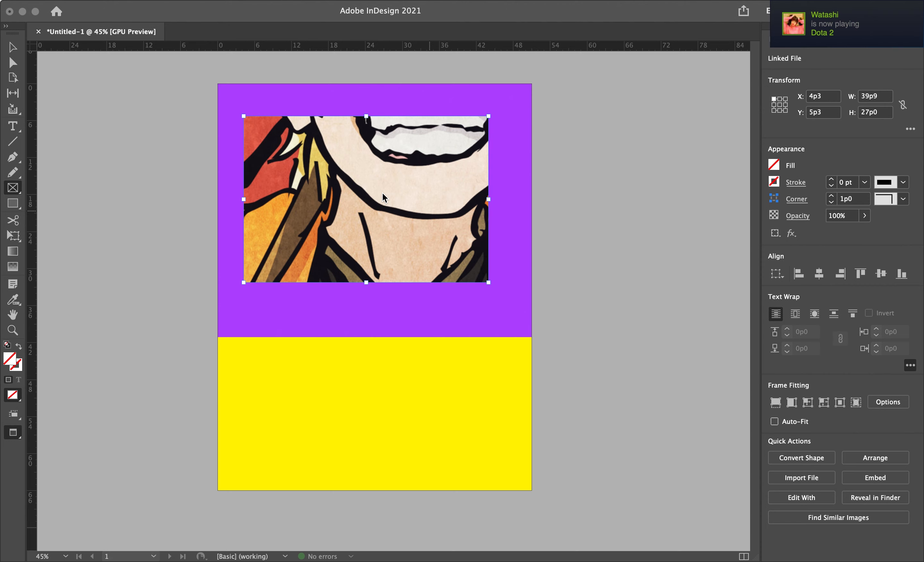
pyautogui.click(437, 278)
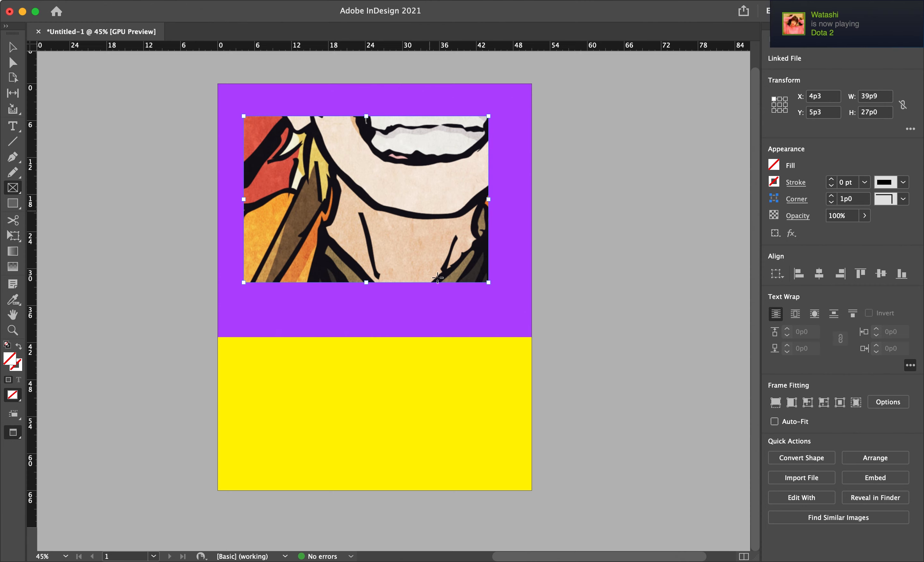
pyautogui.click(438, 295)
pyautogui.click(514, 285)
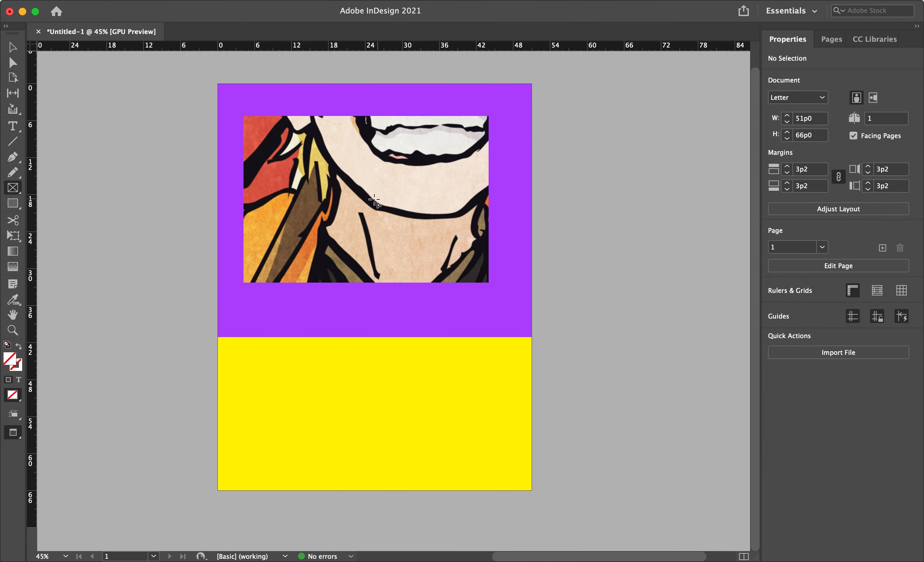
# Move the image frame to about X 3p10.5 and Y 8p0, and shift the picture inside it to show the grinning mouth
pyautogui.click(369, 198)
pyautogui.click(515, 291)
pyautogui.press('v')
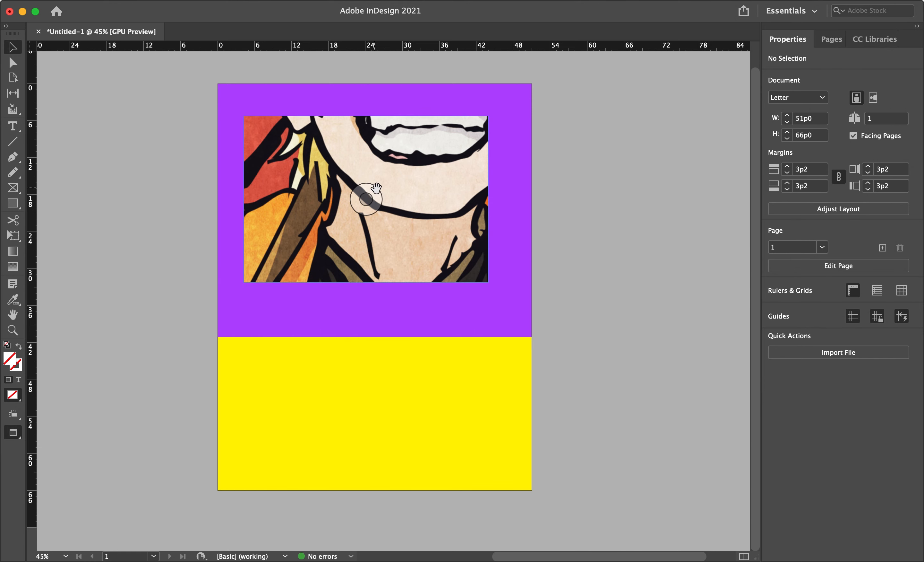
pyautogui.moveTo(366, 199); pyautogui.dragTo(348, 240)
pyautogui.moveTo(373, 186)
pyautogui.mouseDown()
pyautogui.moveTo(365, 214)
pyautogui.moveTo(366, 191)
pyautogui.mouseUp()
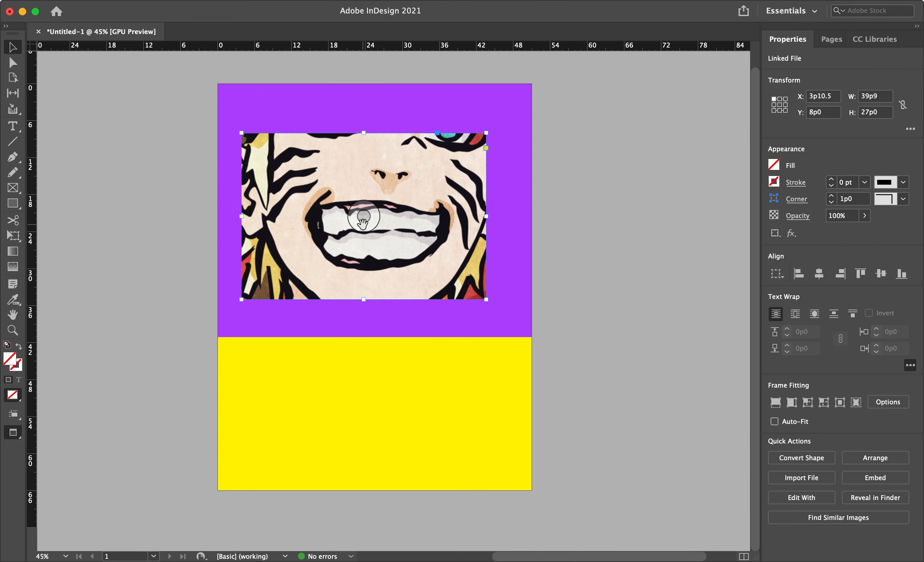